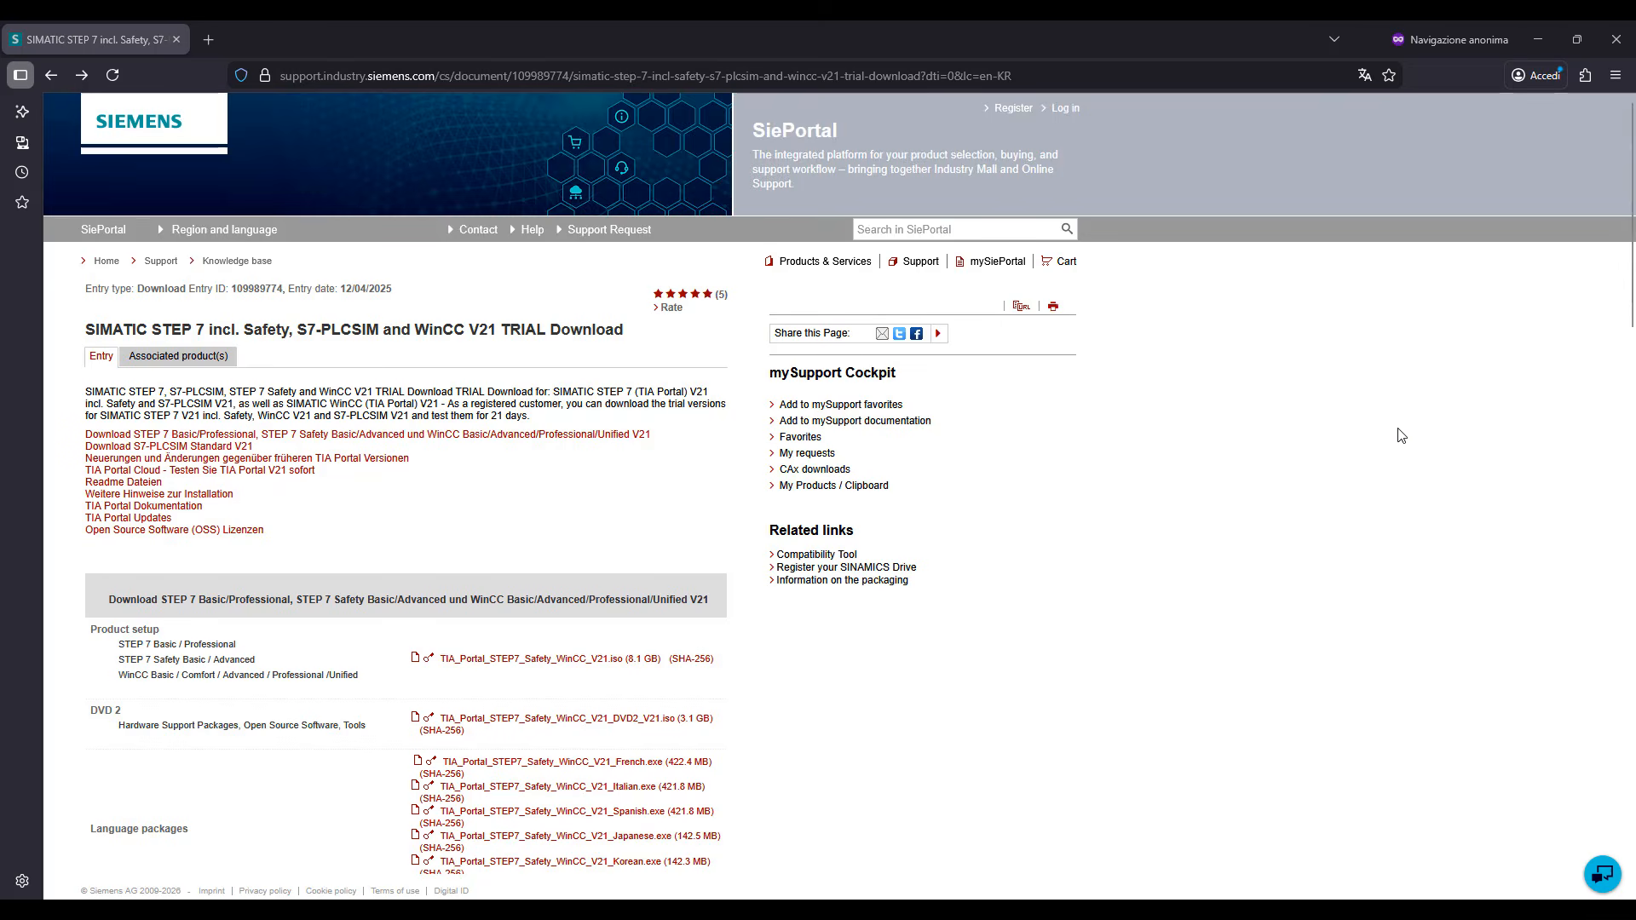
Look through the TIA Portal V21 trial downloads, from the STEP 7 and WinCC packages to S7-PLCSIM Standard V21
{"action": "scroll", "coordinate": [1402, 434], "scroll_direction": "down", "scroll_amount": 3}
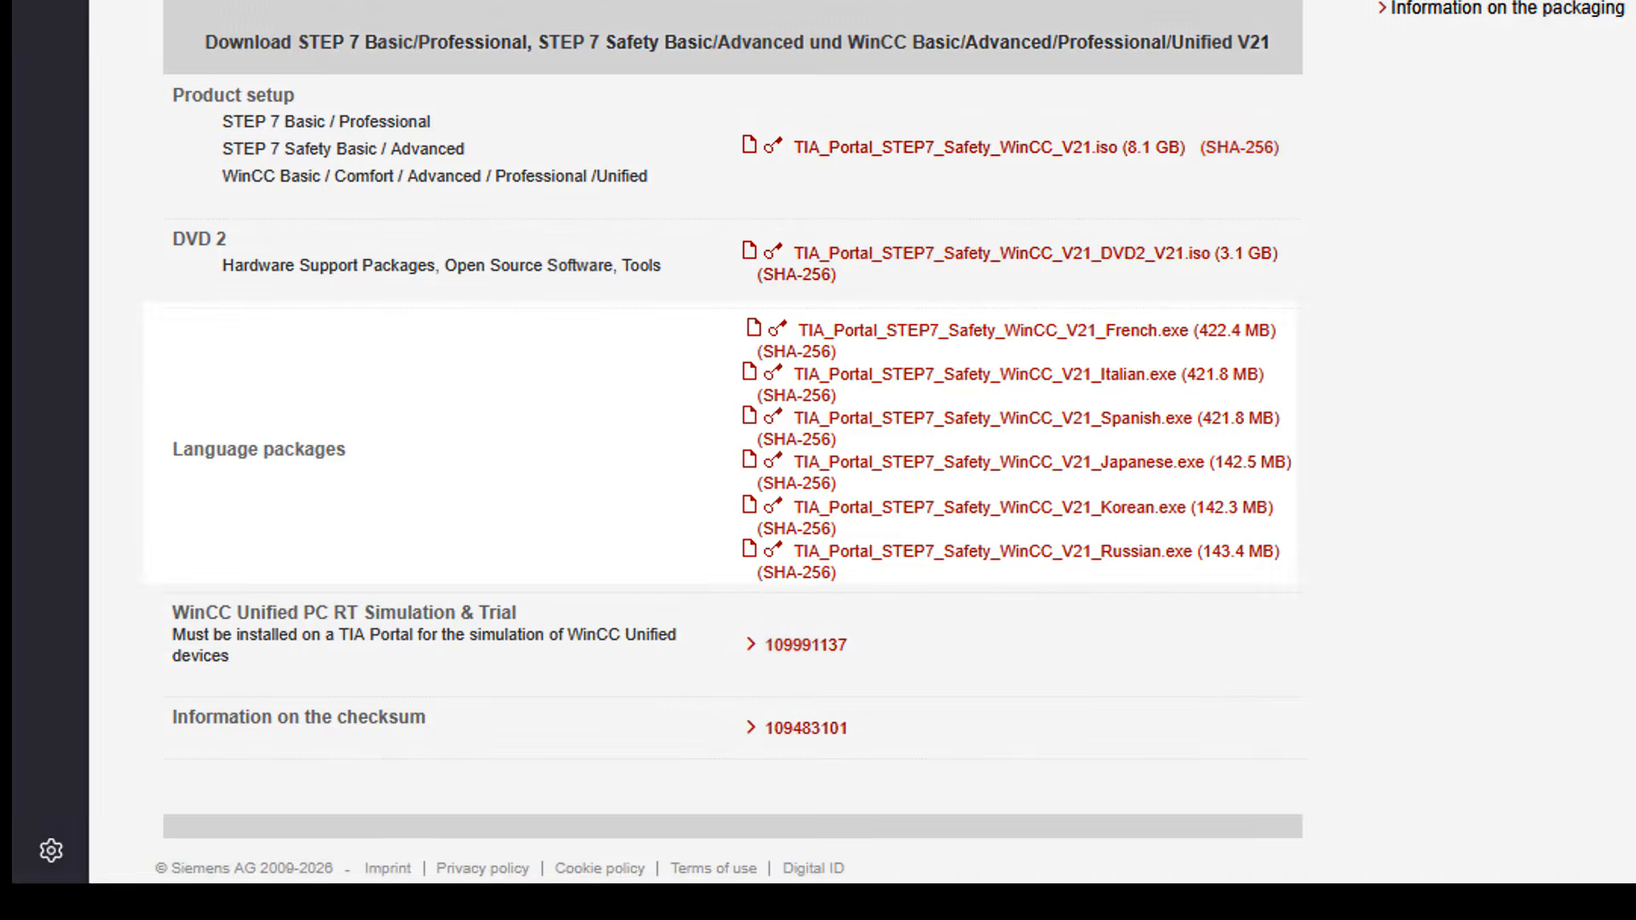
{"action": "scroll", "coordinate": [818, 443], "scroll_direction": "down", "scroll_amount": 4}
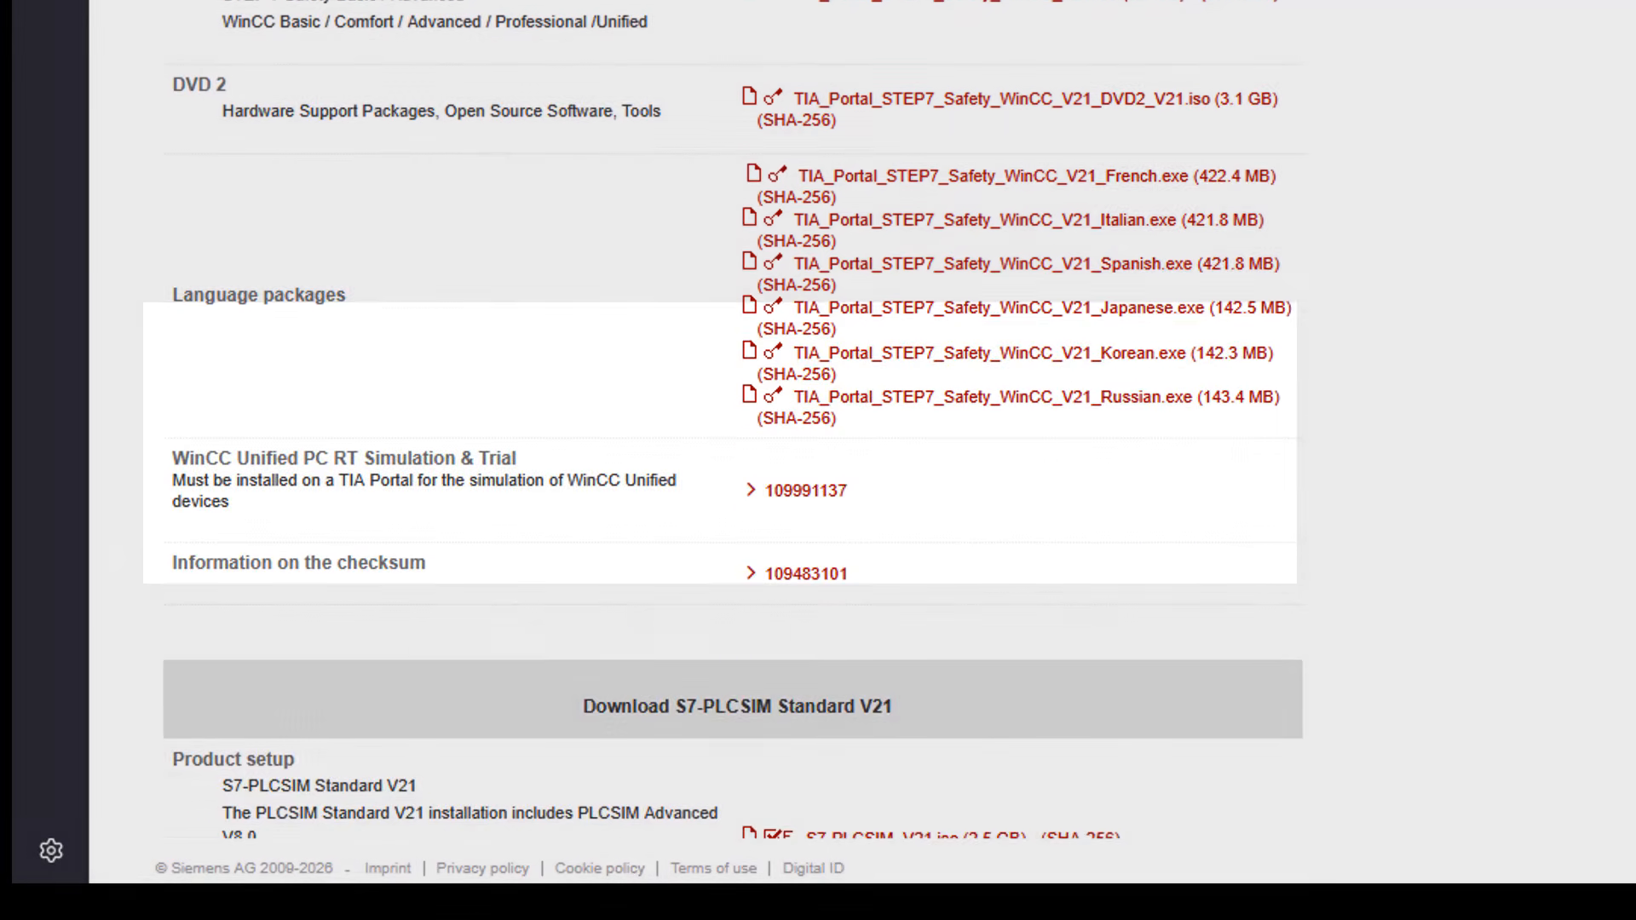
{"action": "scroll", "coordinate": [732, 426], "scroll_direction": "down", "scroll_amount": 2}
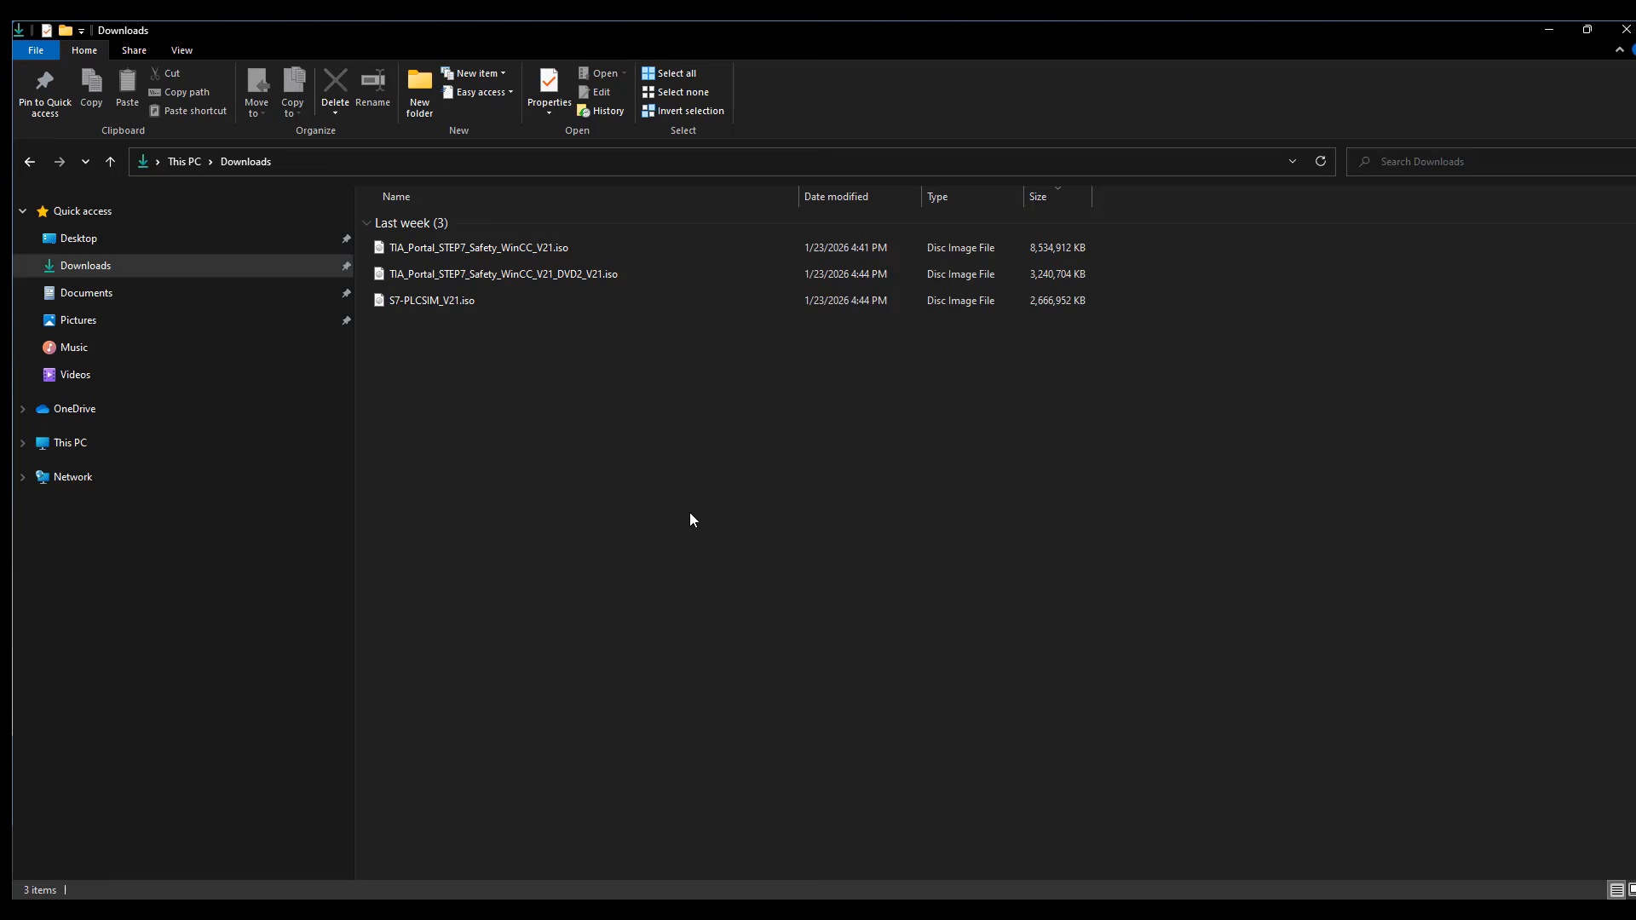
Mount TIA_Portal_STEP7_Safety_WinCC_V21.iso and launch its Start.exe, allowing the installer to make changes to the device
{"action": "left_click", "coordinate": [558, 250]}
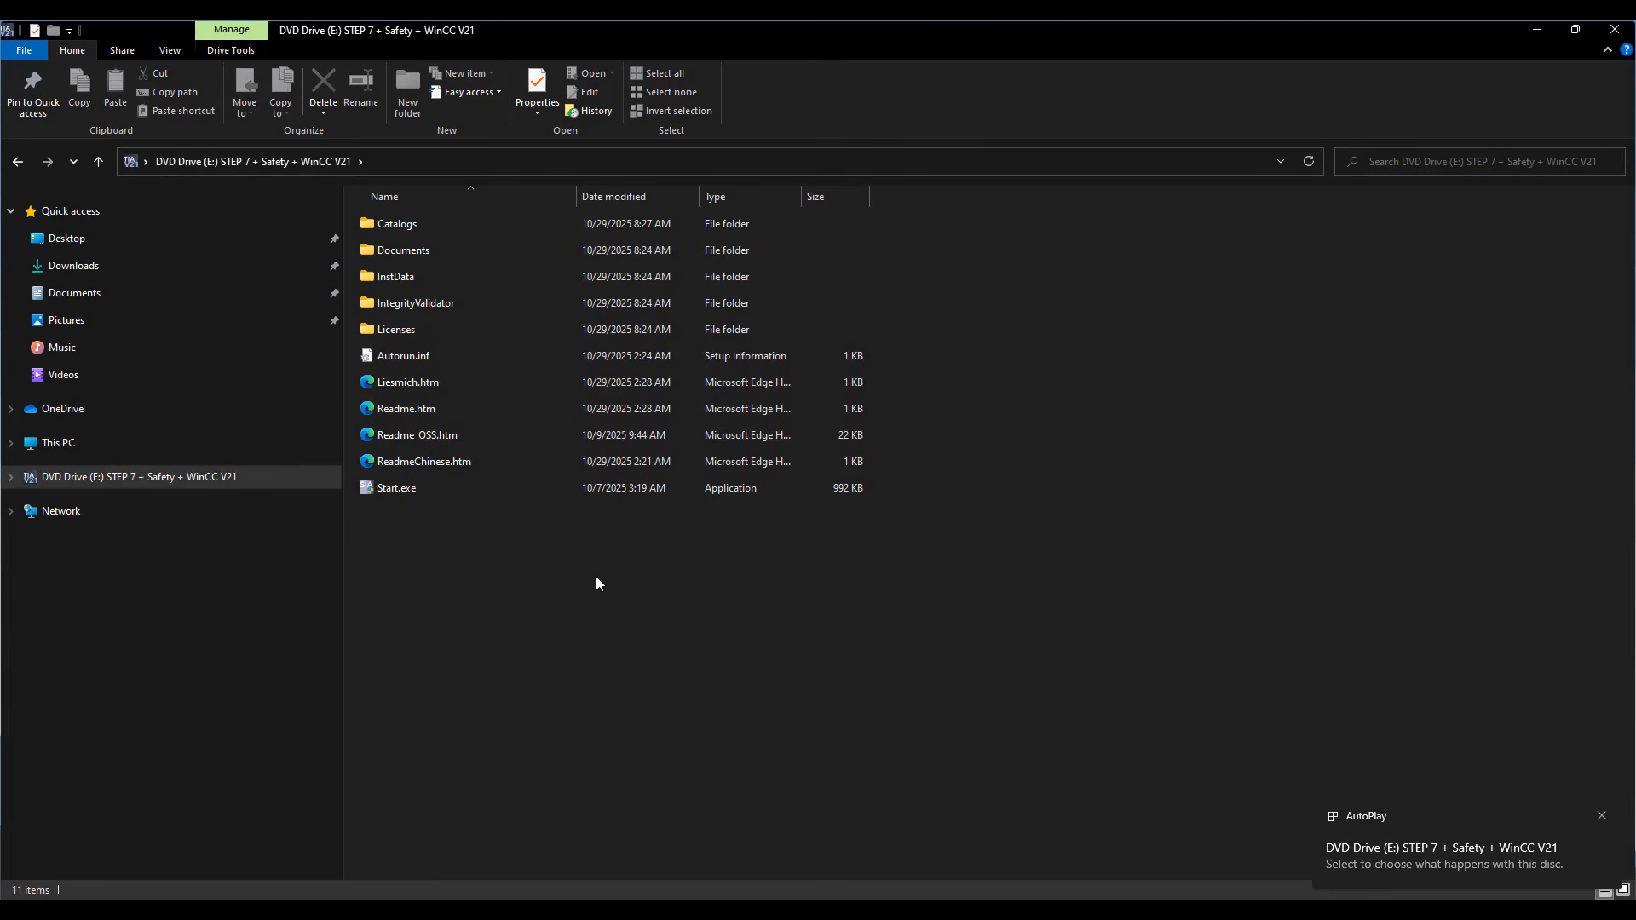
{"action": "left_click", "coordinate": [509, 491]}
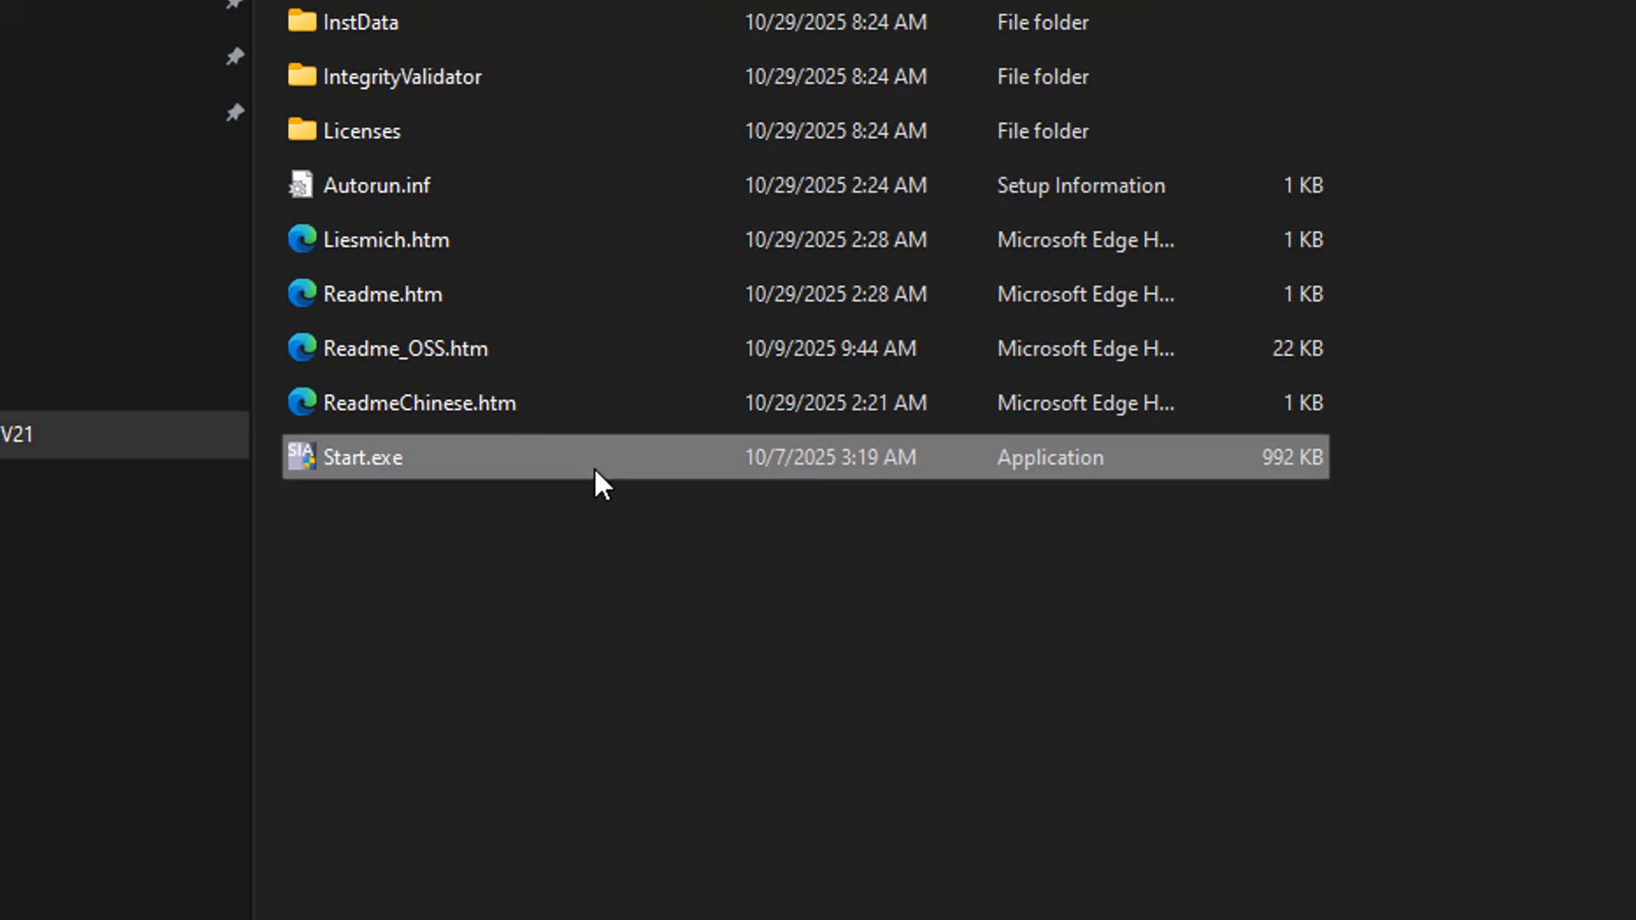
{"action": "double_click", "coordinate": [595, 467]}
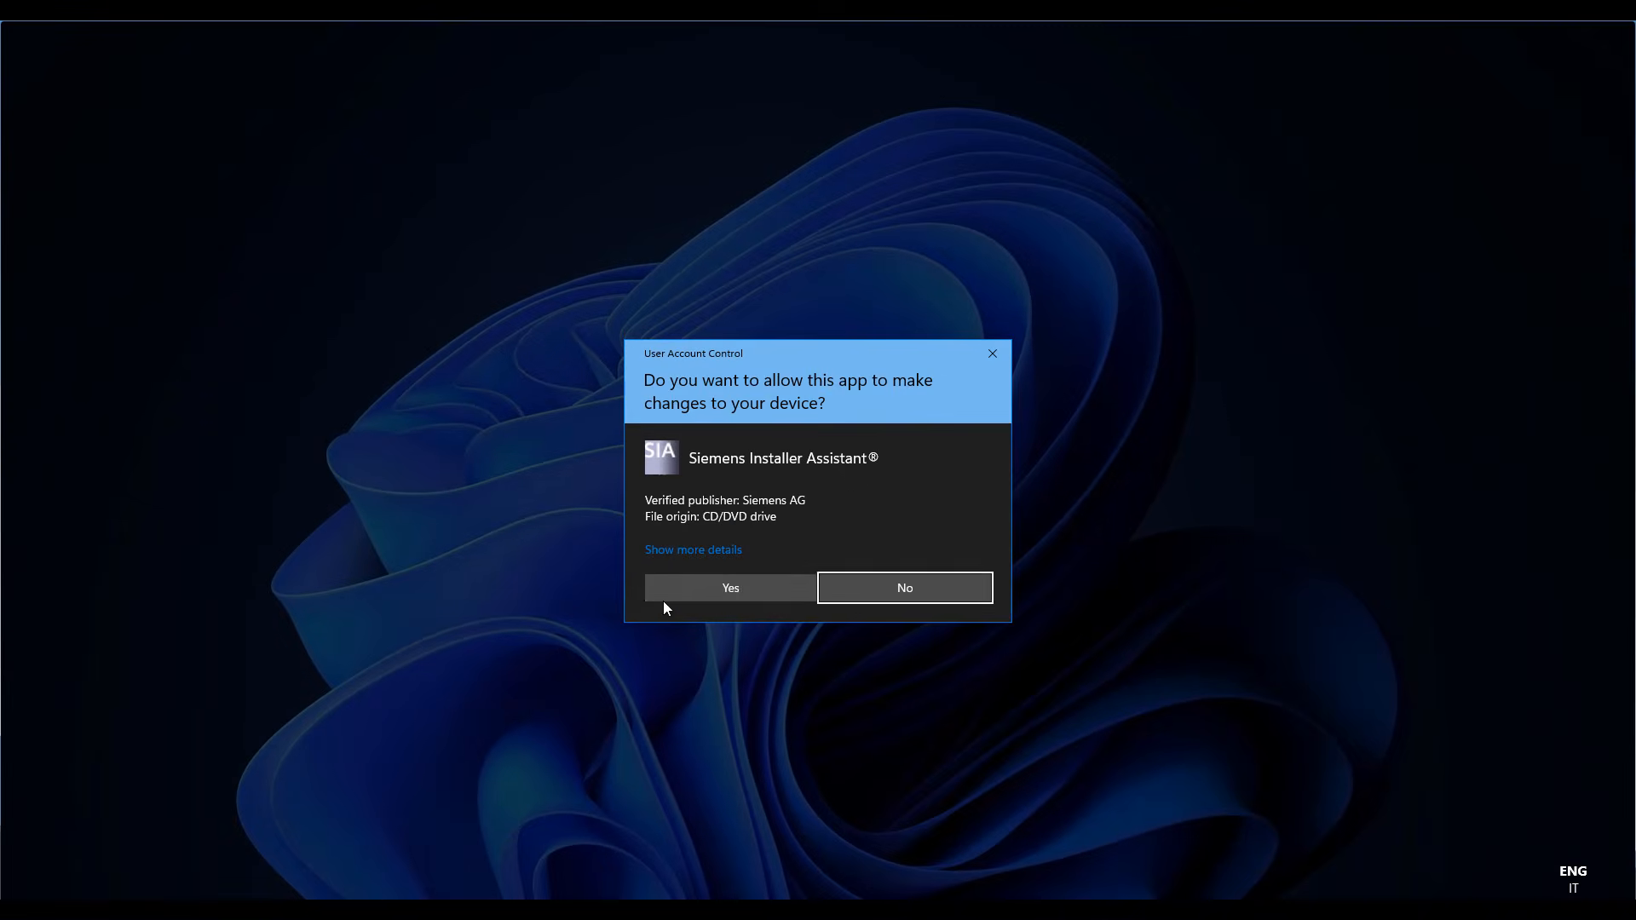
{"action": "left_click", "coordinate": [922, 673]}
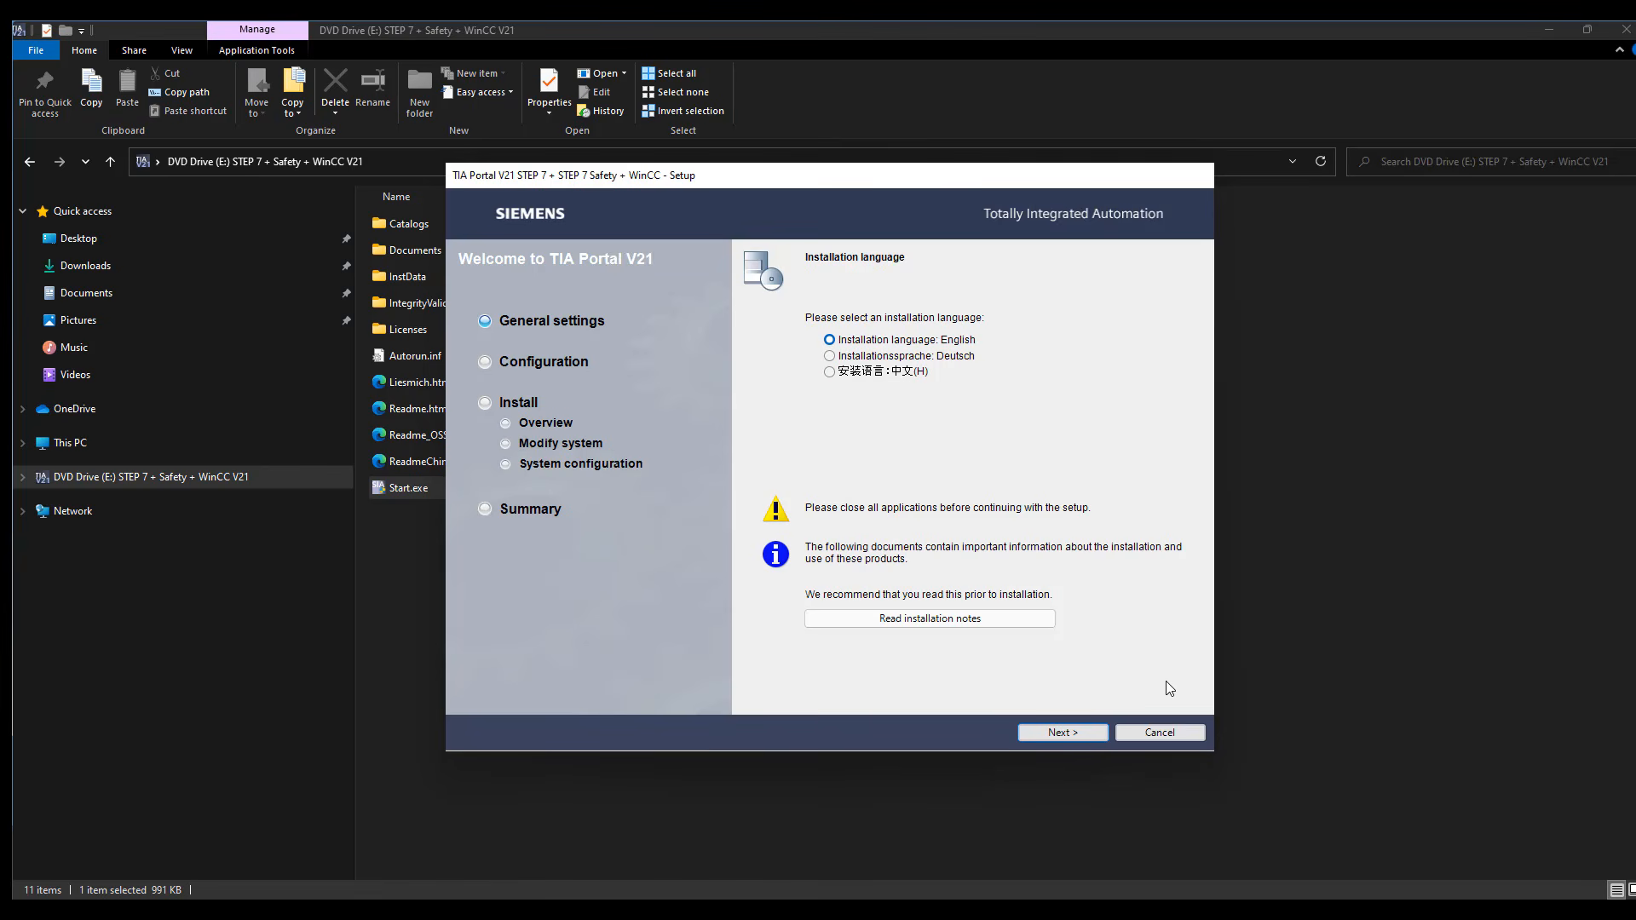
Keep English as the installation and only product language, and continue past the WinCC runtime information to the feature selection
{"action": "left_click", "coordinate": [1062, 732]}
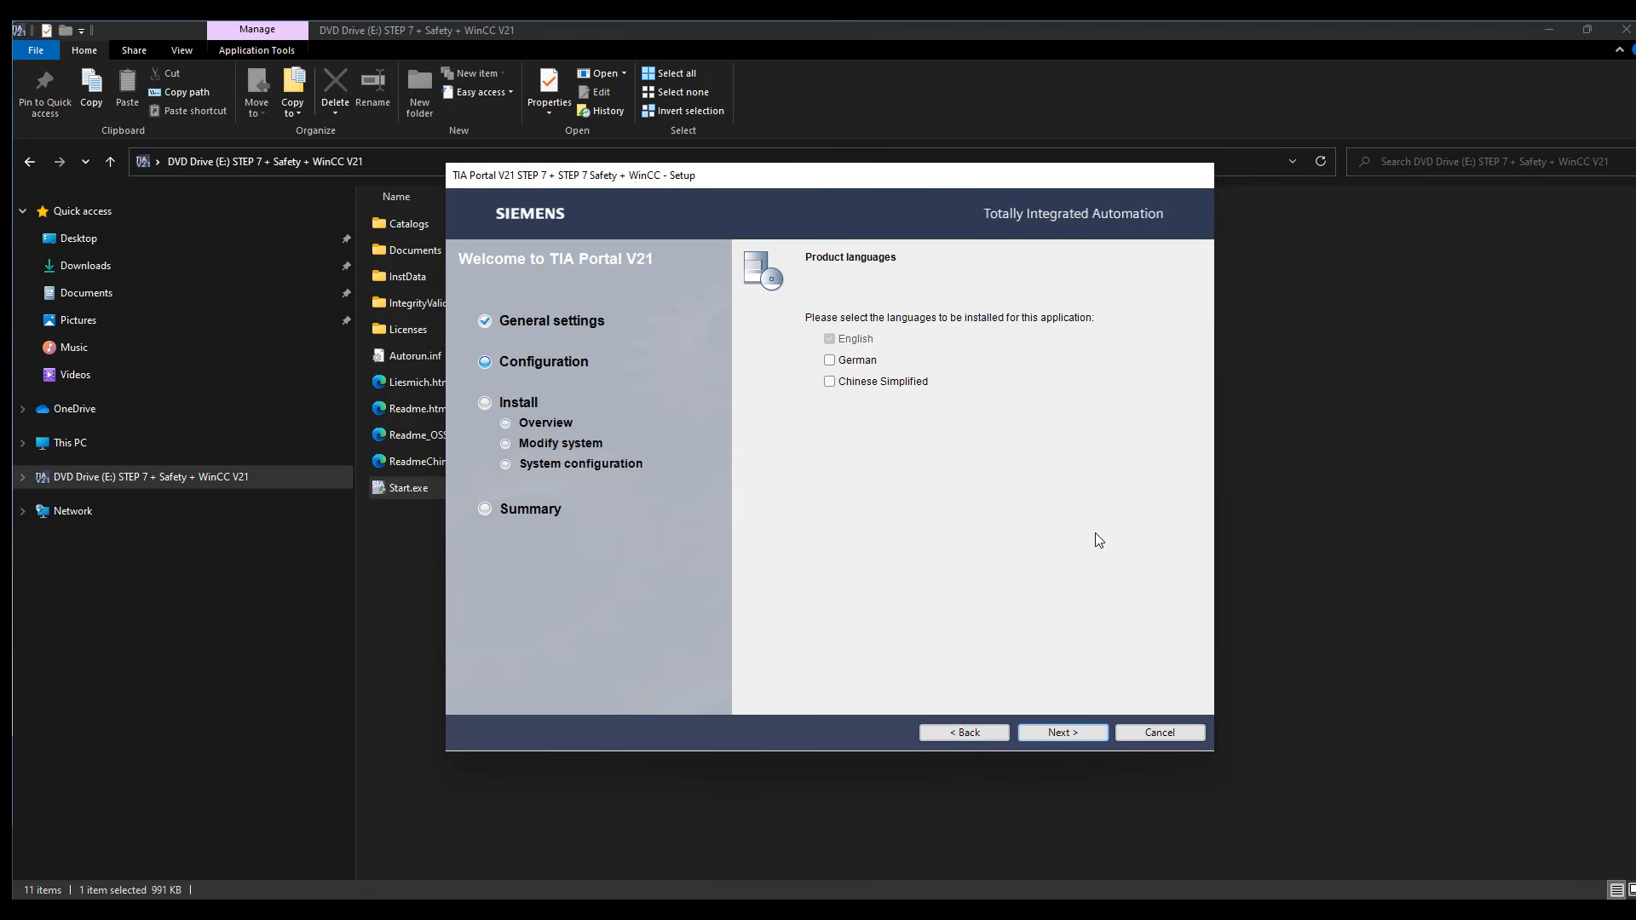
{"action": "left_click", "coordinate": [1084, 731]}
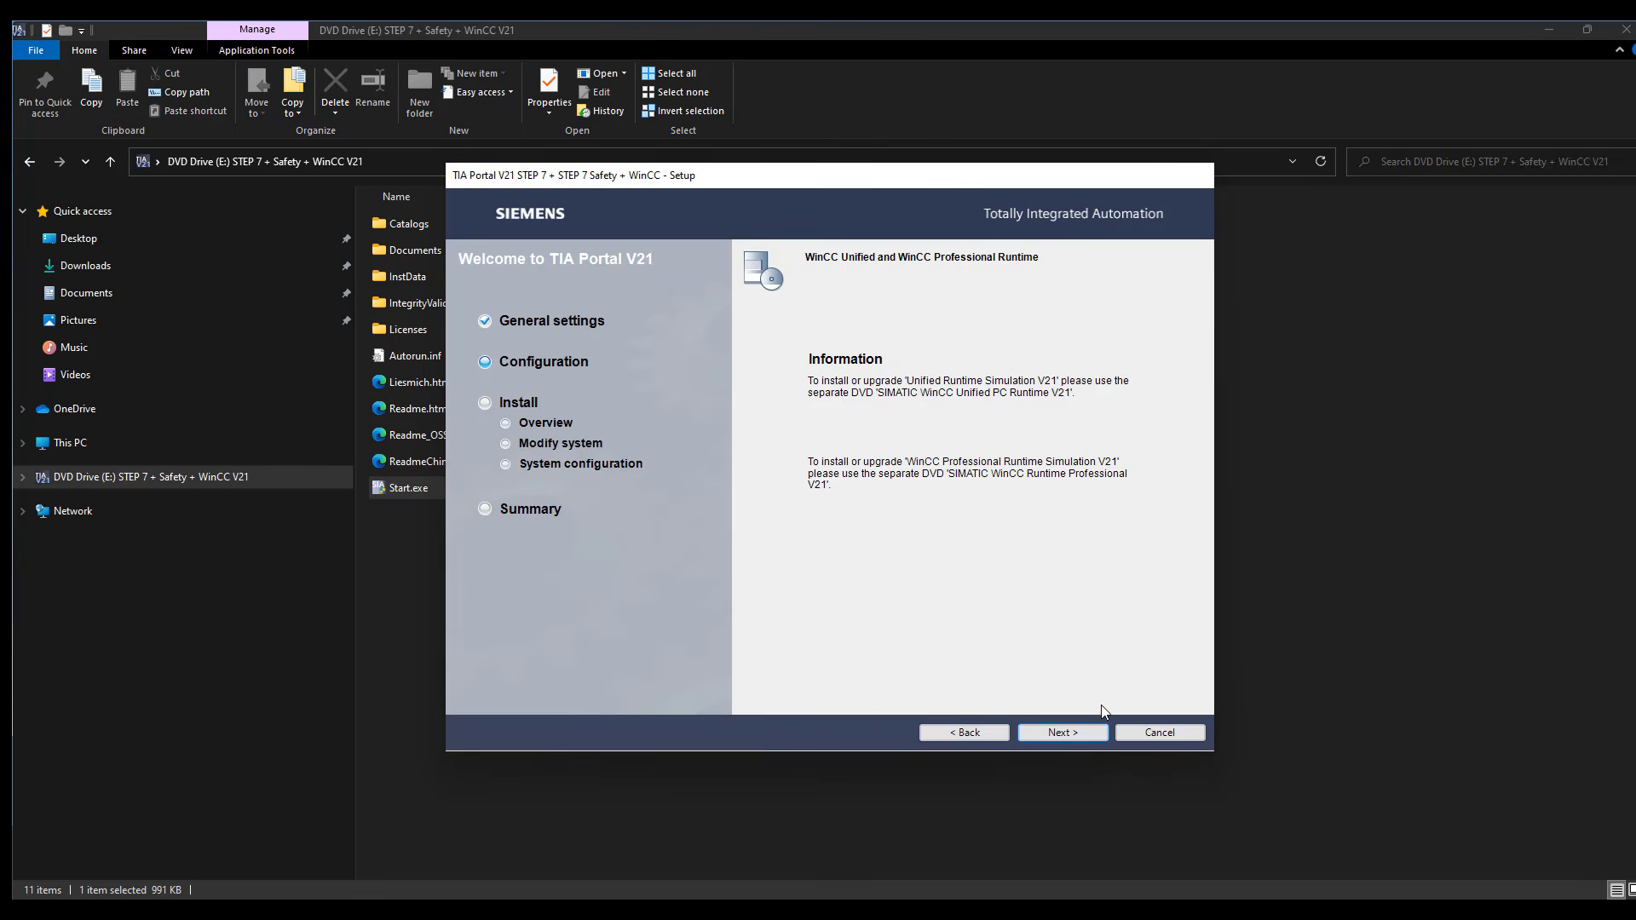
{"action": "left_click", "coordinate": [1066, 731]}
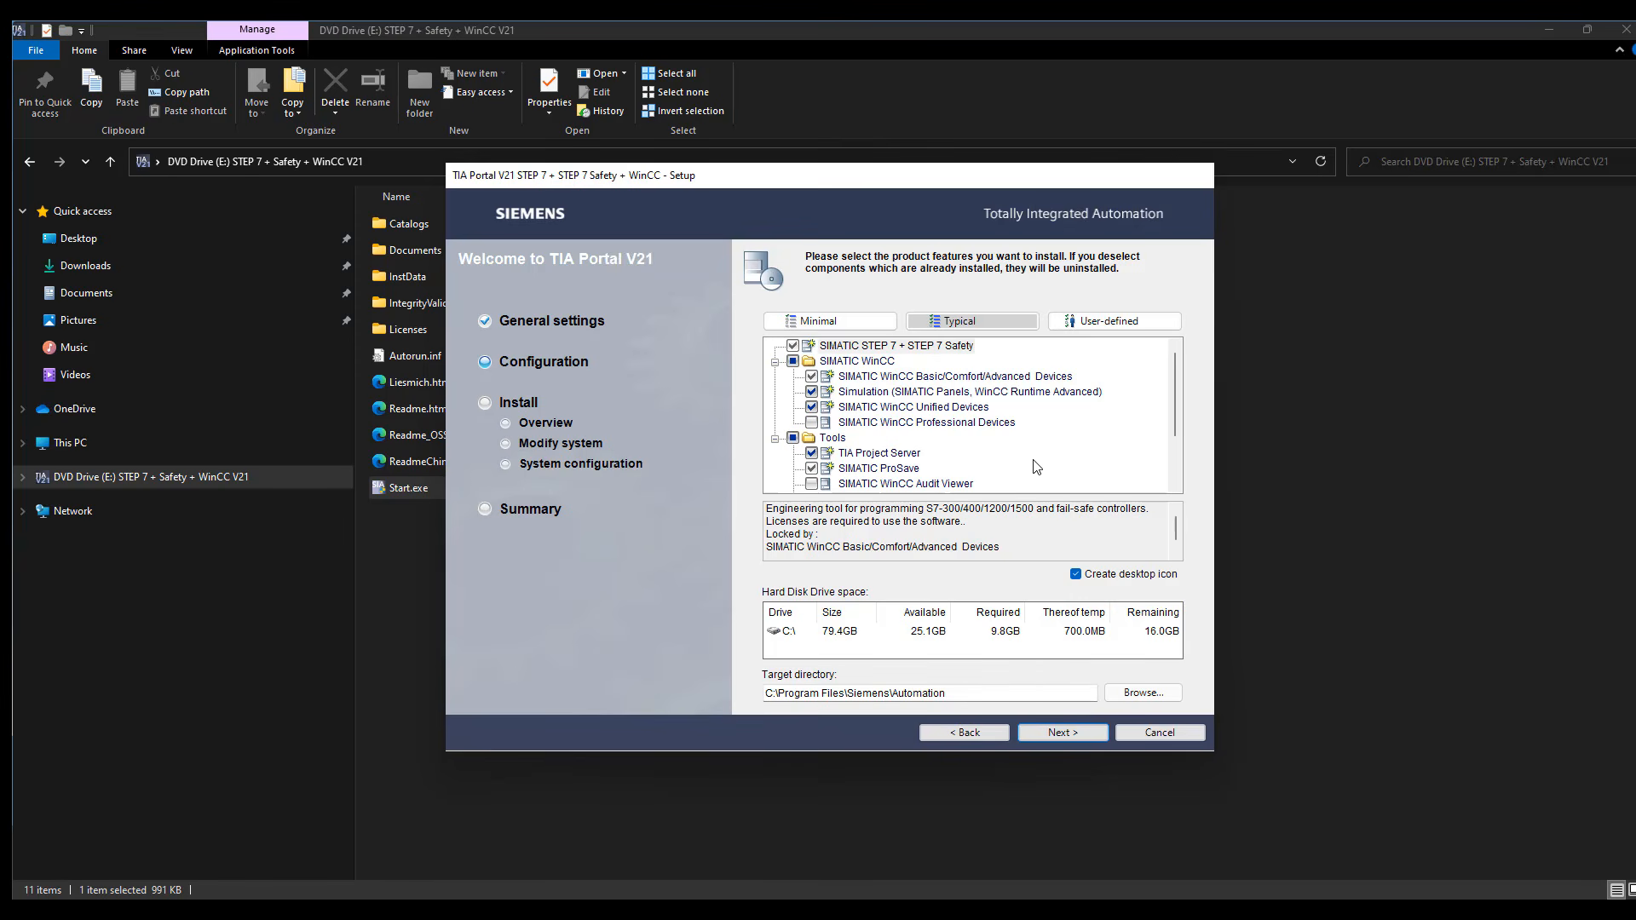
Add SIMATIC WinCC Professional Devices and SIMATIC WinCC Audit Viewer to the features to install and proceed to the license terms
{"action": "scroll", "coordinate": [1037, 468], "scroll_direction": "down", "scroll_amount": 2}
{"action": "scroll", "coordinate": [1025, 488], "scroll_direction": "up", "scroll_amount": 1}
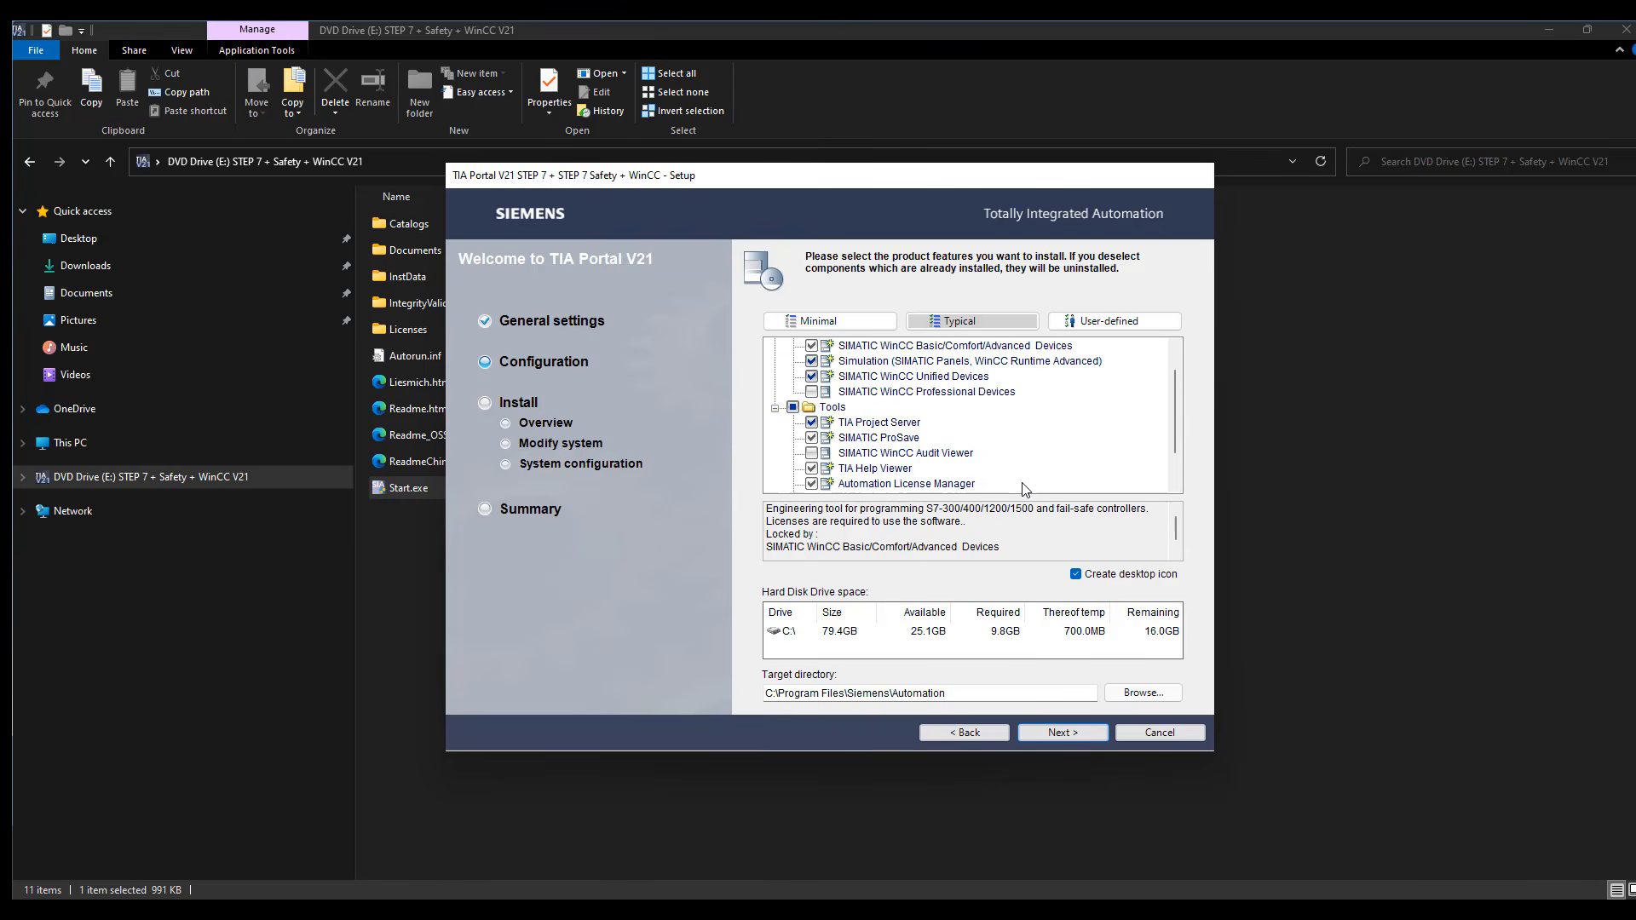
{"action": "scroll", "coordinate": [1023, 490], "scroll_direction": "up", "scroll_amount": 1}
{"action": "scroll", "coordinate": [1019, 486], "scroll_direction": "down", "scroll_amount": 1}
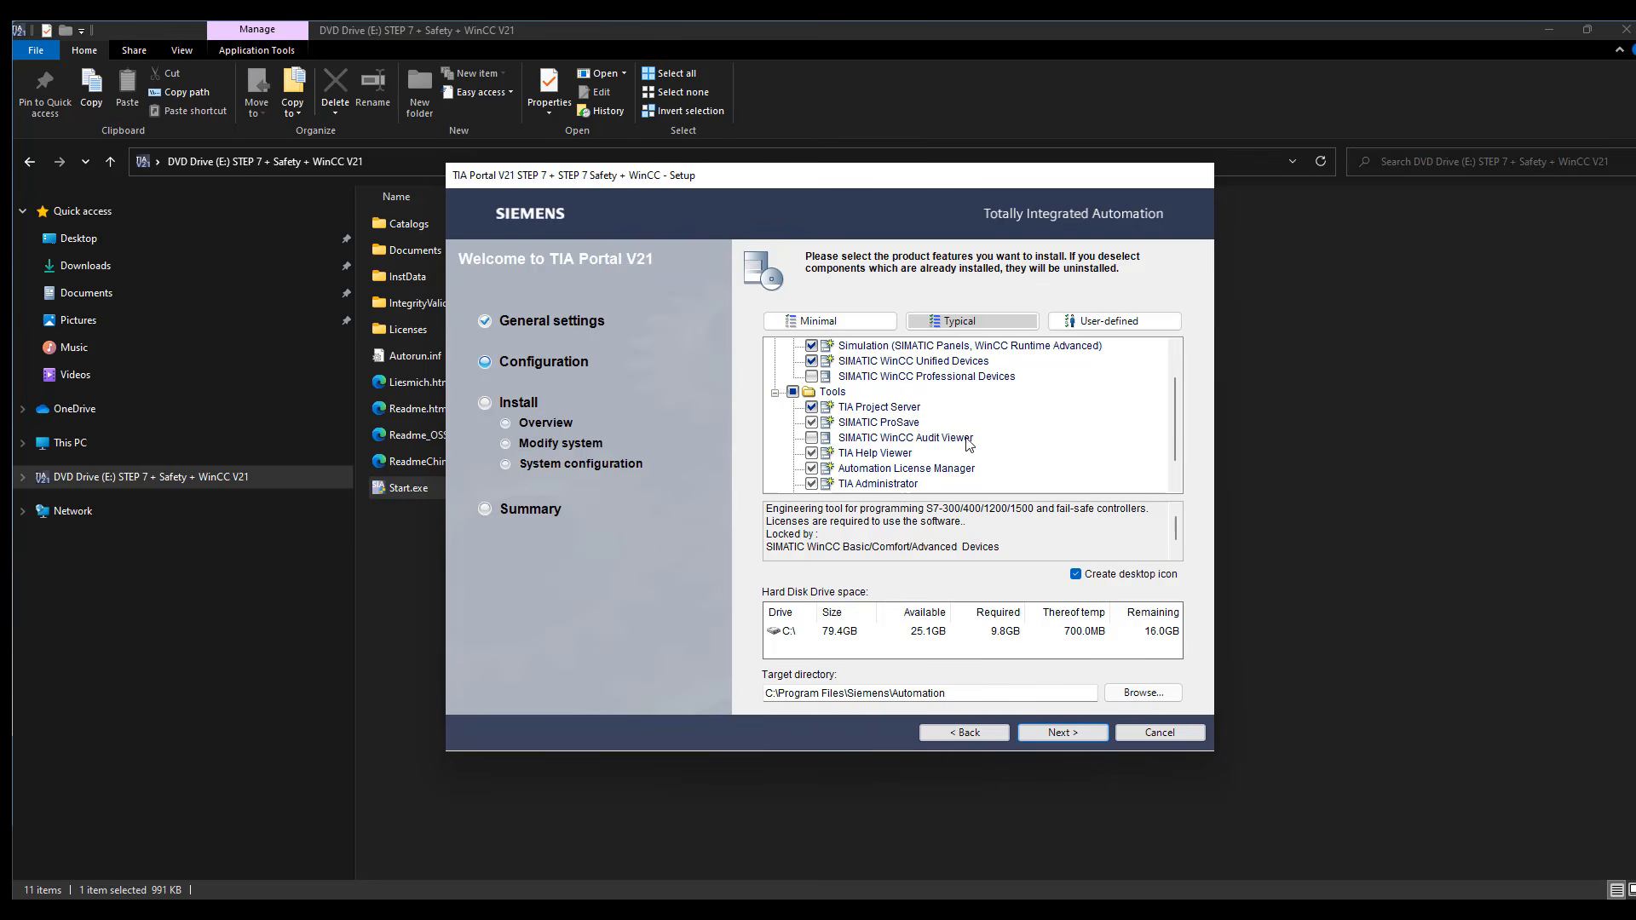
{"action": "left_click", "coordinate": [811, 377]}
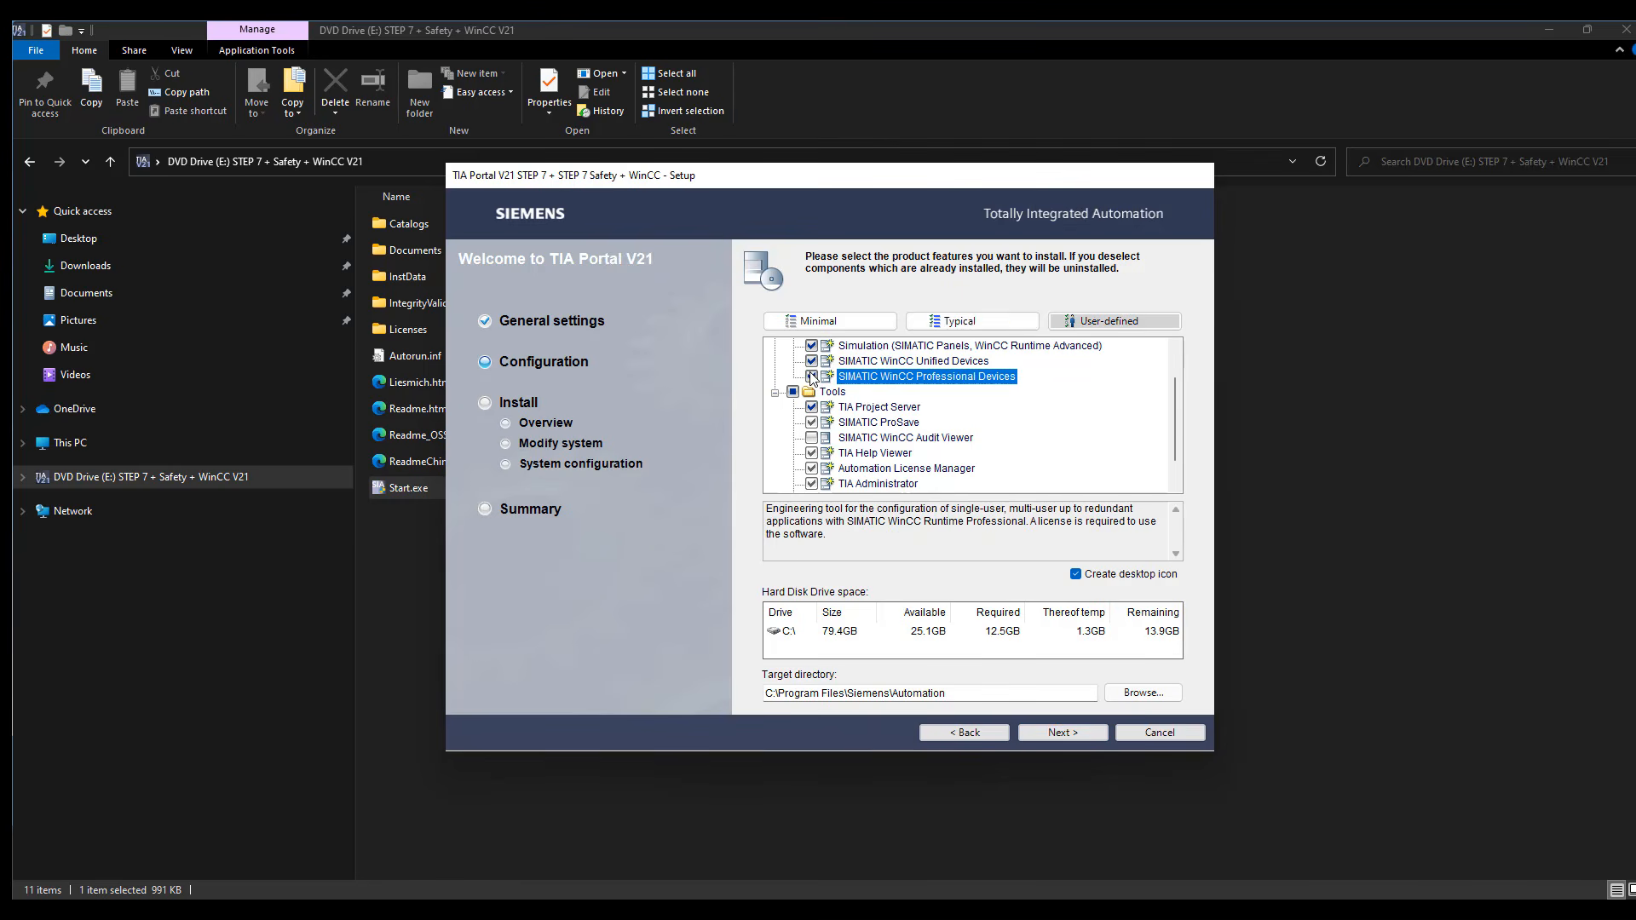
{"action": "left_click", "coordinate": [811, 437]}
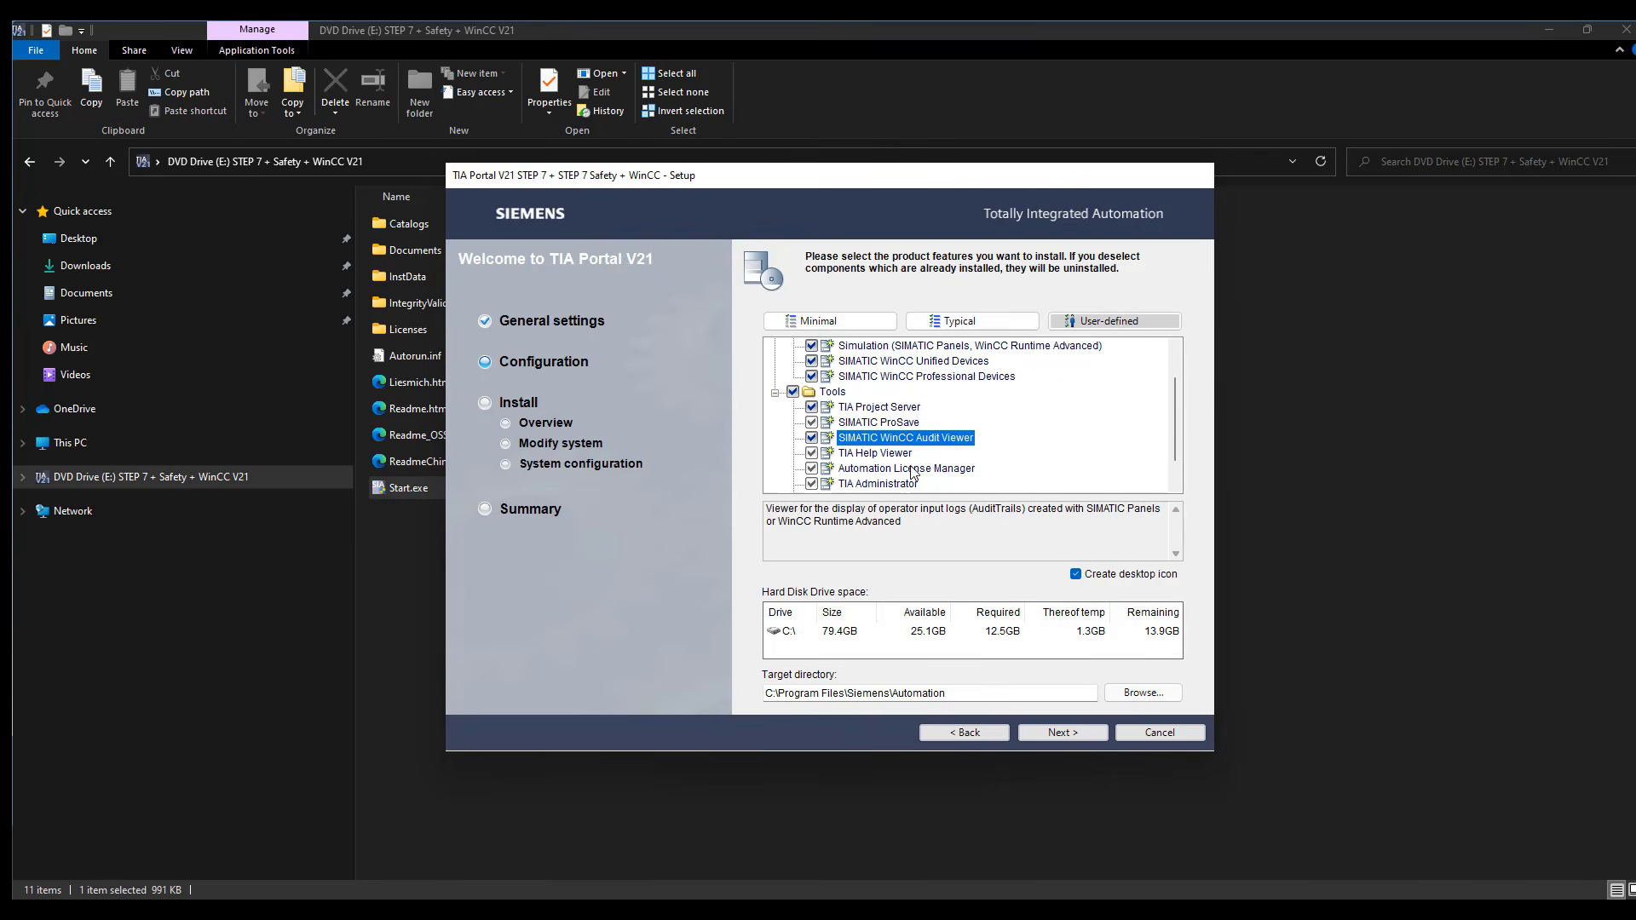
{"action": "left_click", "coordinate": [1063, 734]}
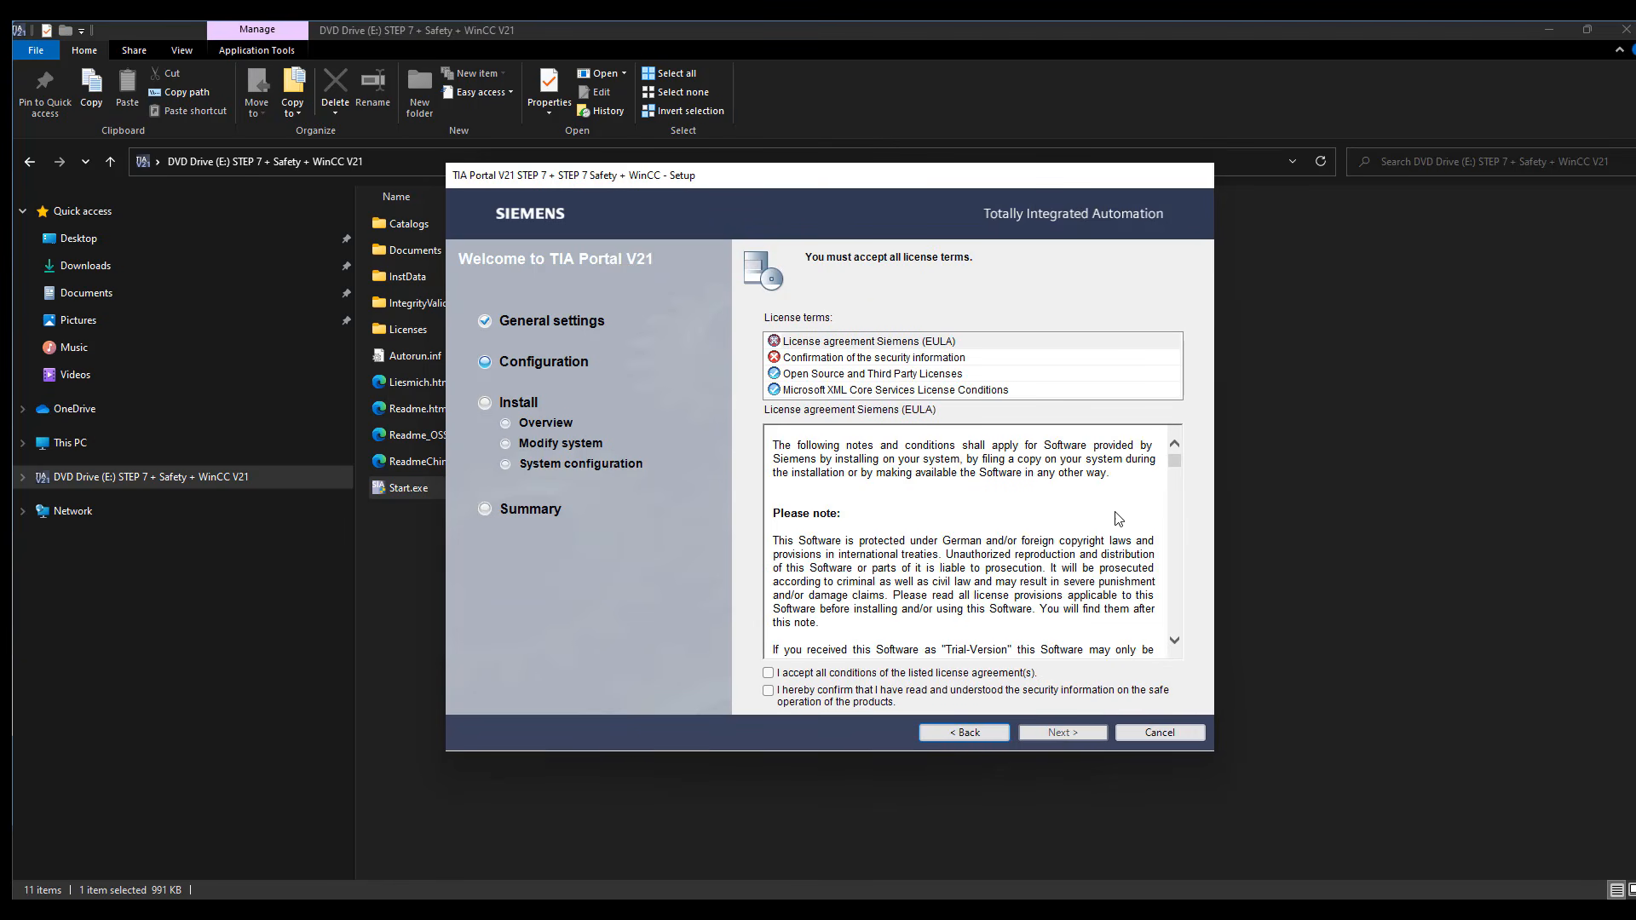
Go to the end of the license agreement, accept all license conditions and confirm the security information
{"action": "left_click_drag", "start_coordinate": [1170, 465], "coordinate": [1202, 652]}
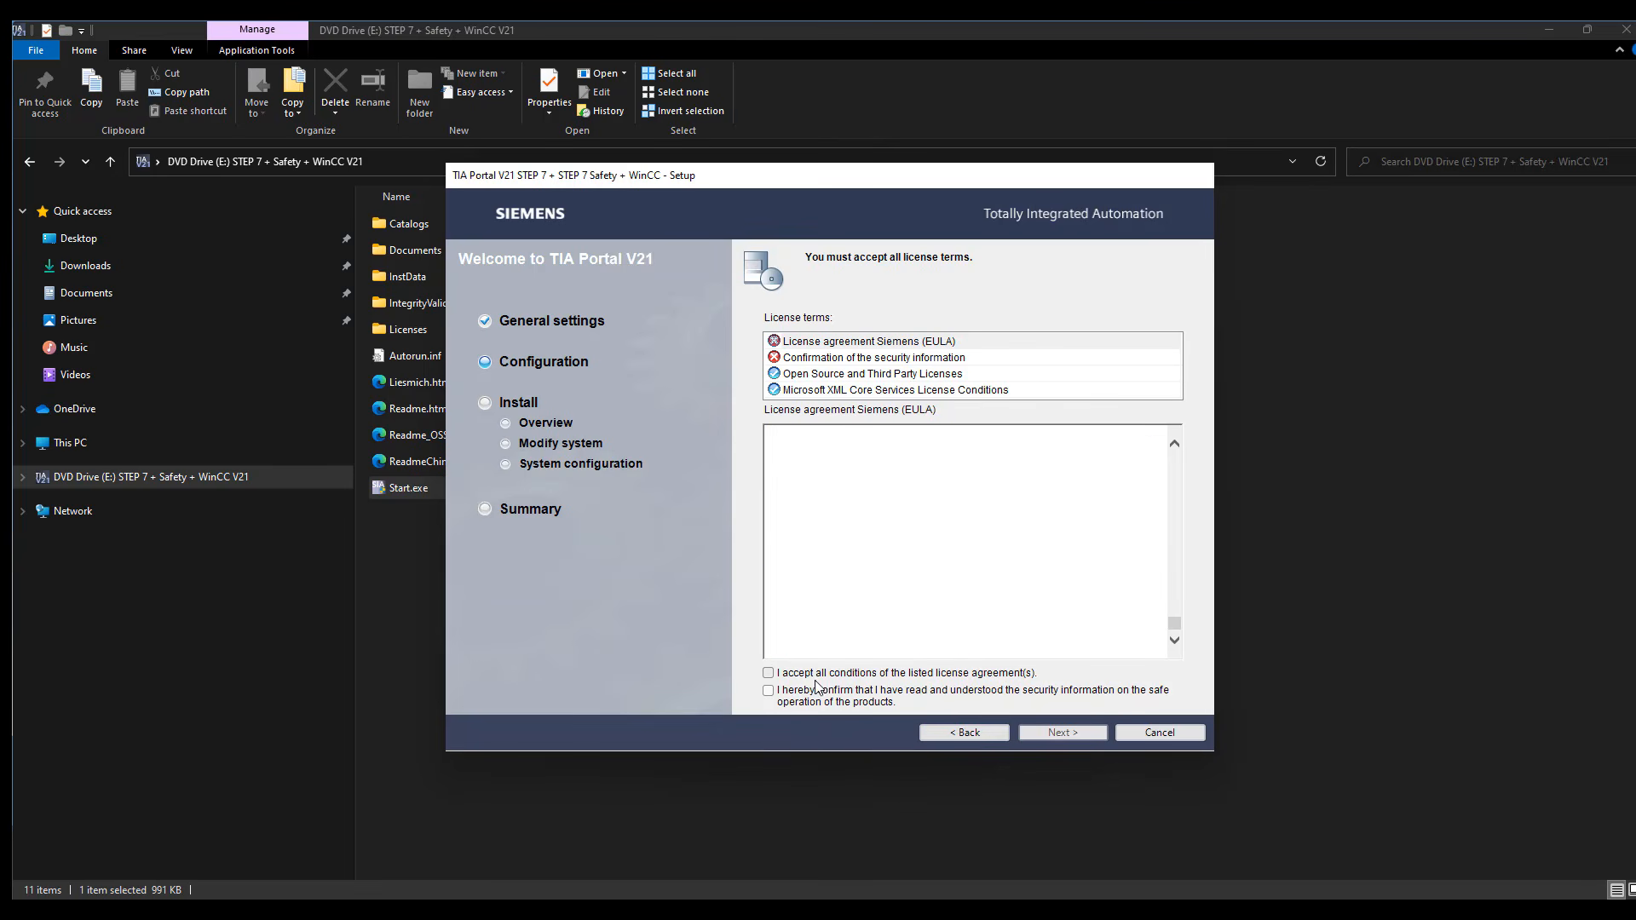
{"action": "left_click", "coordinate": [767, 672]}
{"action": "left_click", "coordinate": [825, 702]}
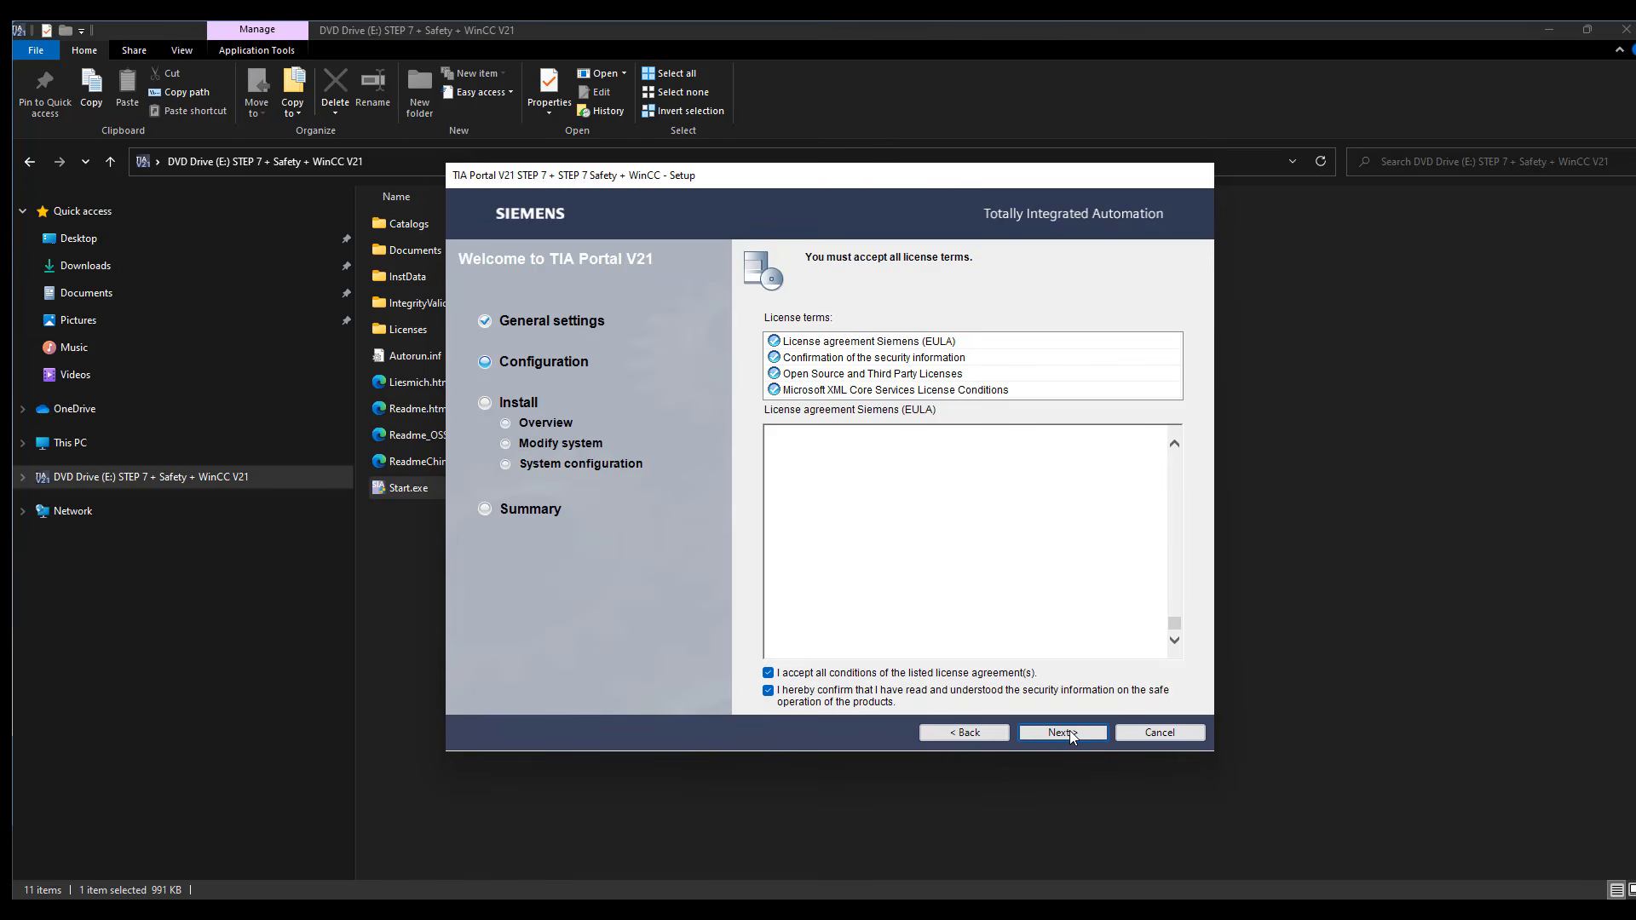
{"action": "left_click", "coordinate": [1064, 733]}
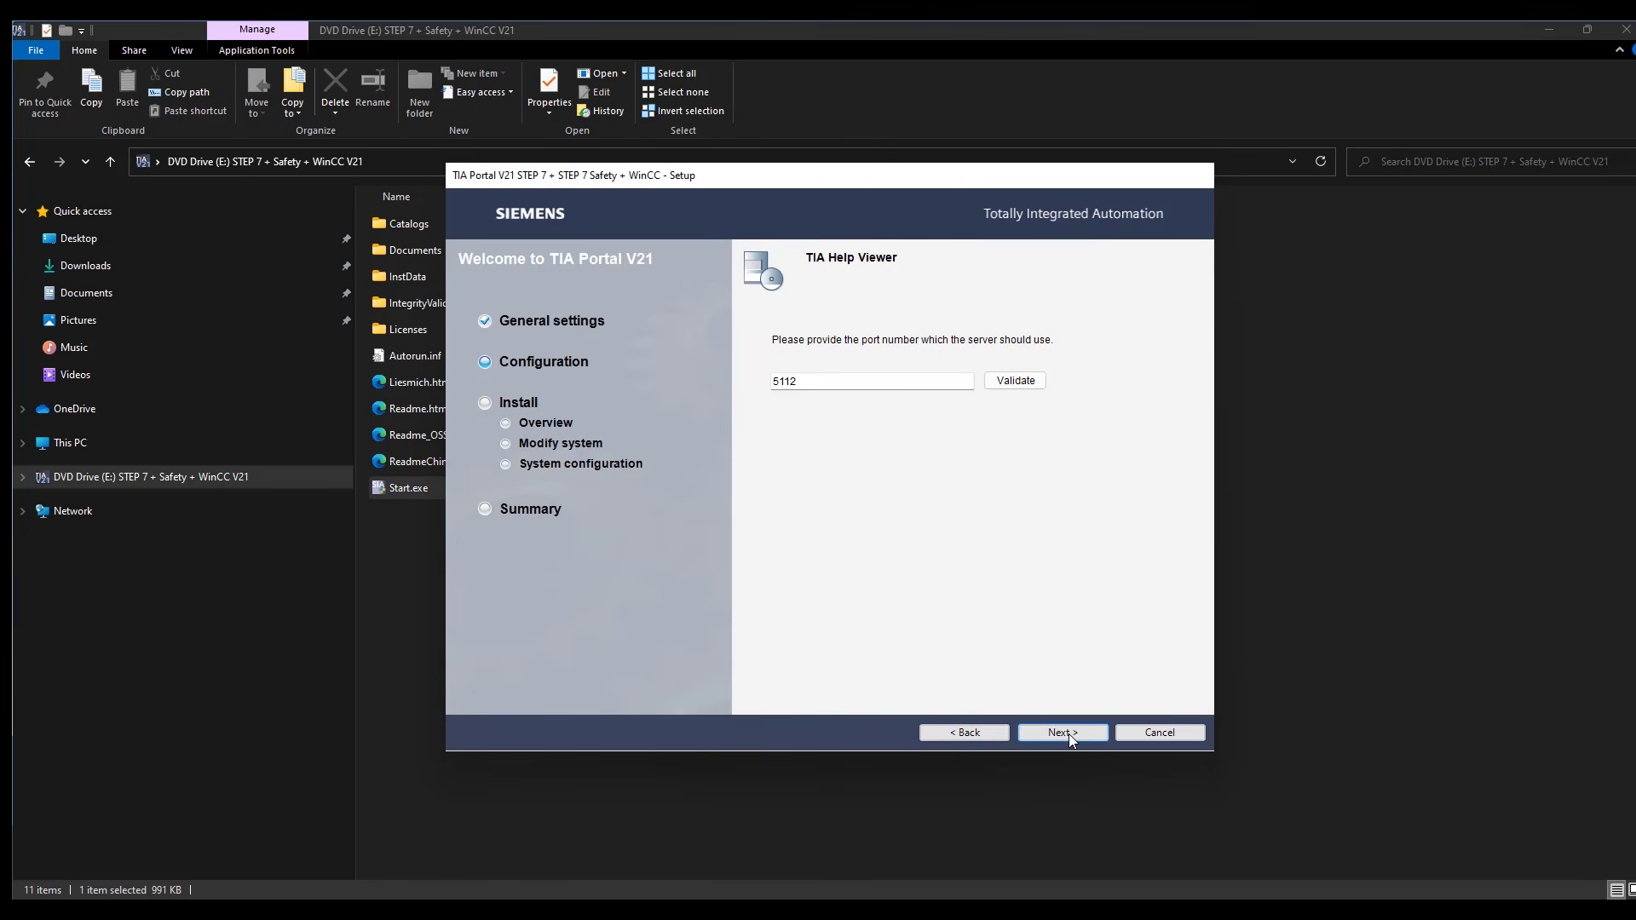
Validate port 5112 for the TIA Help Viewer and continue with current settings for the TIA Software Update Server
{"action": "left_click", "coordinate": [1015, 380]}
{"action": "left_click", "coordinate": [1006, 386]}
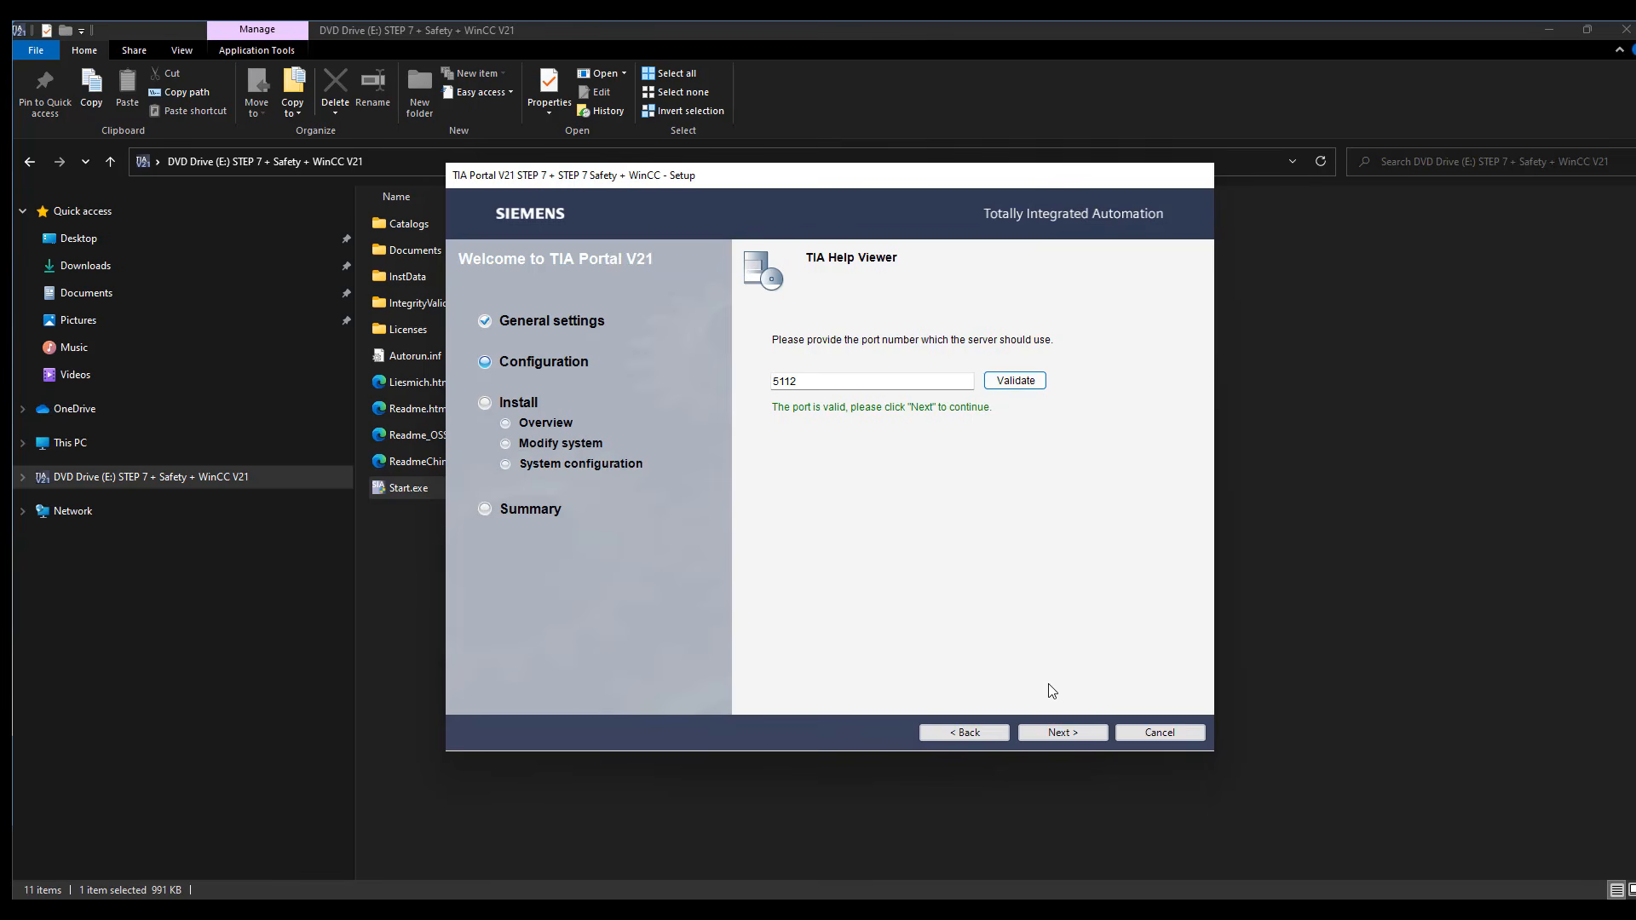
{"action": "left_click", "coordinate": [1054, 733]}
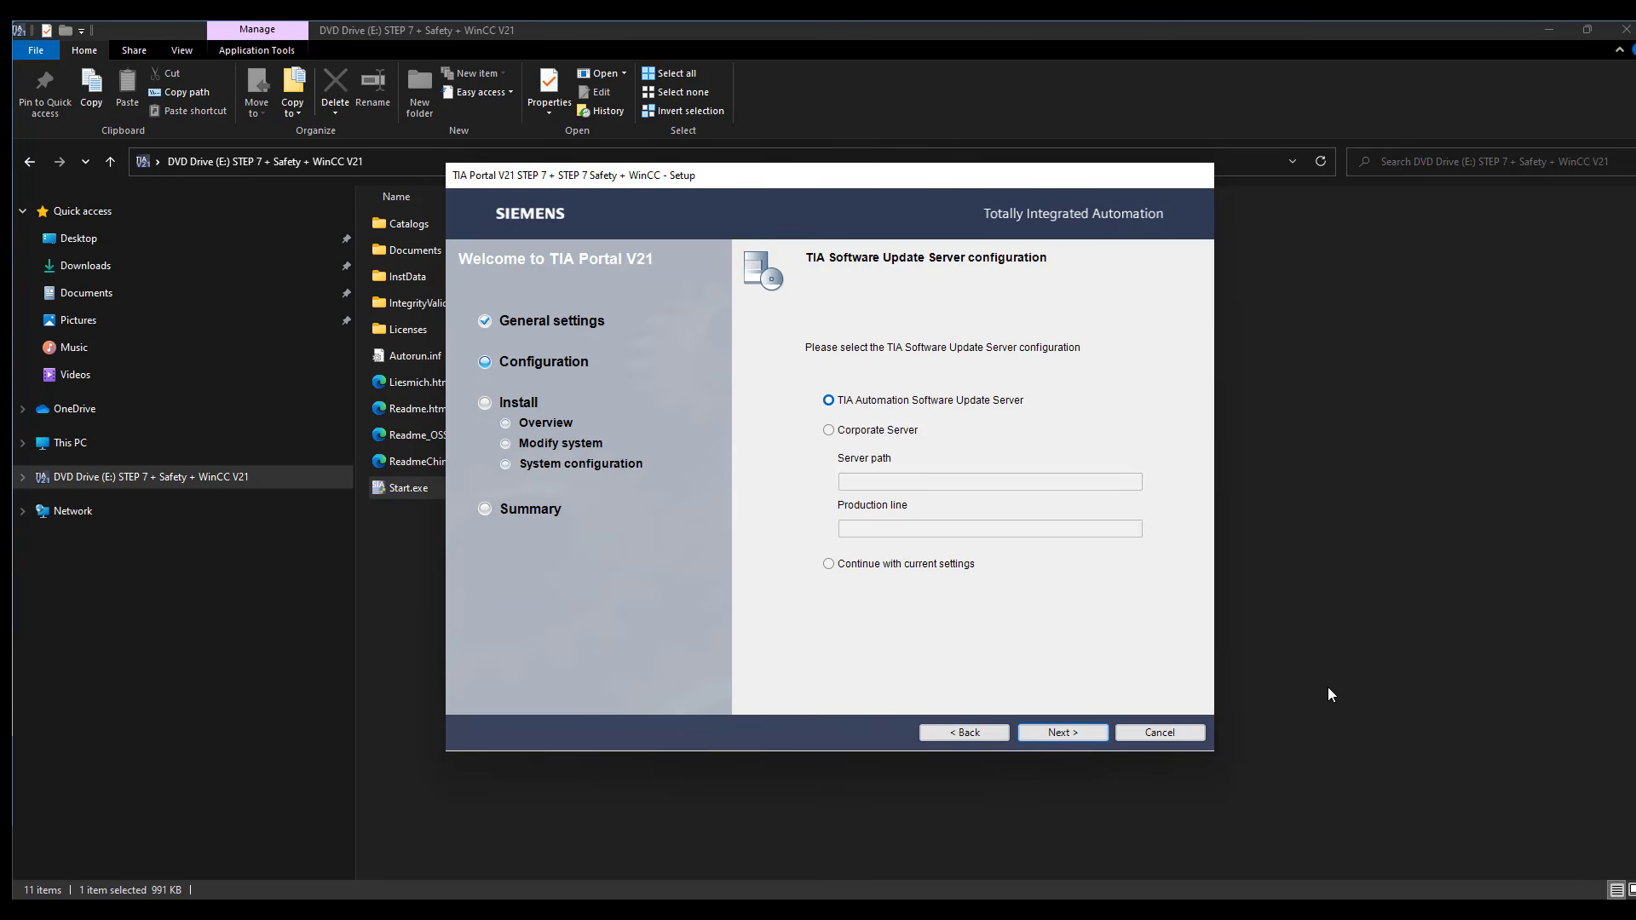
{"action": "left_click", "coordinate": [906, 563]}
{"action": "left_click", "coordinate": [1040, 738]}
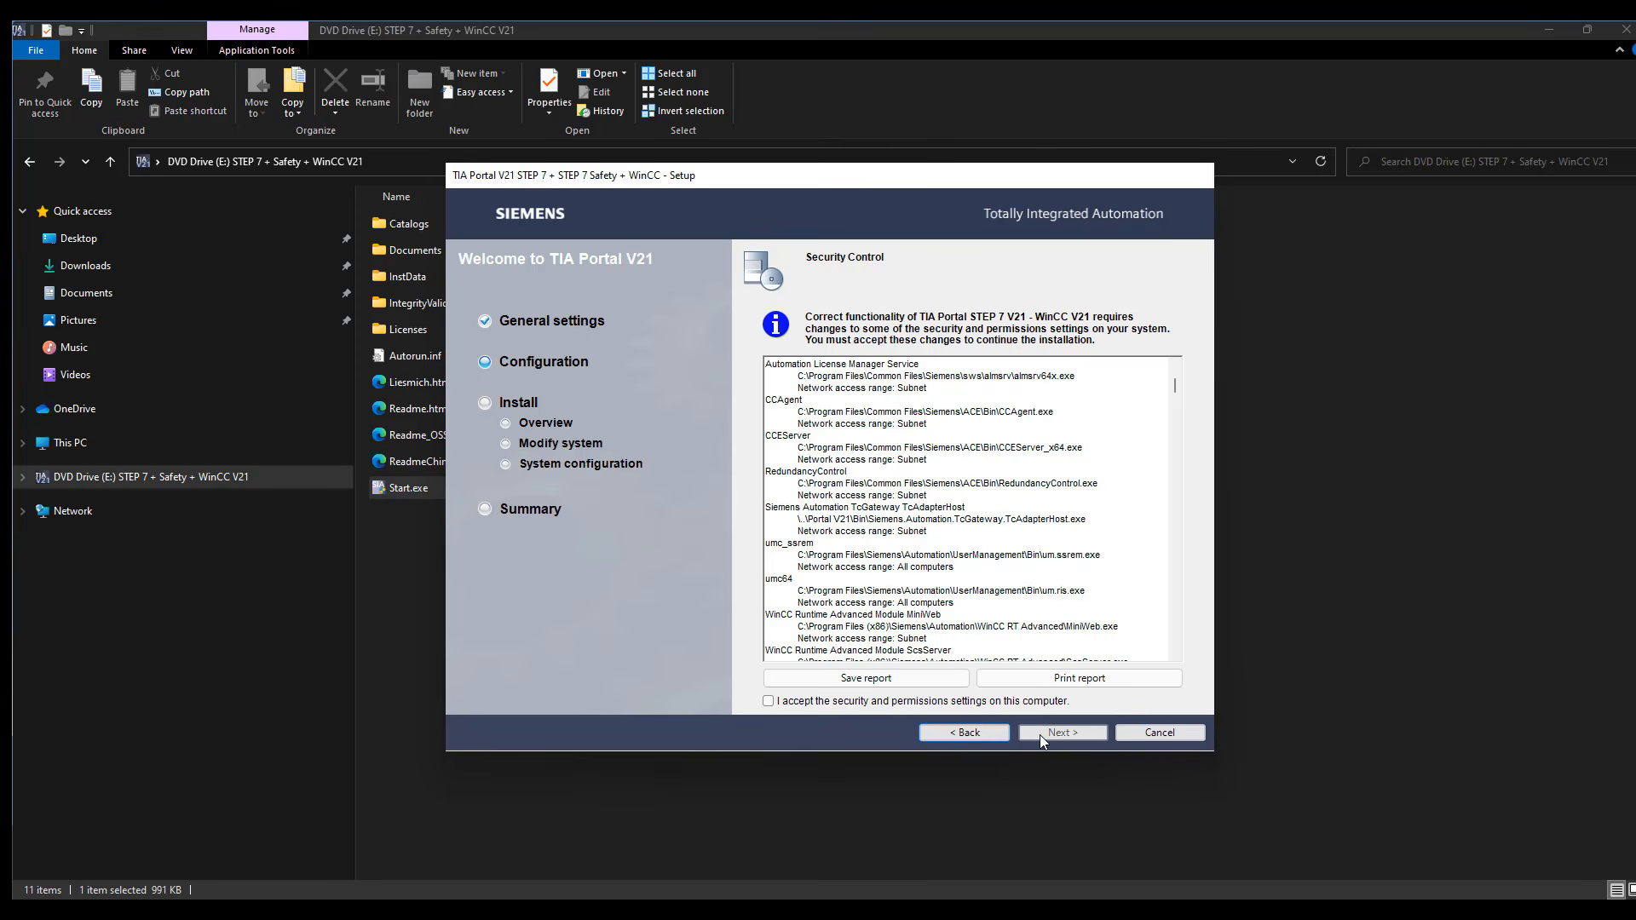
Accept the security and permissions settings for this computer and start the TIA Portal V21 installation
{"action": "left_click_drag", "start_coordinate": [1173, 383], "coordinate": [1174, 442]}
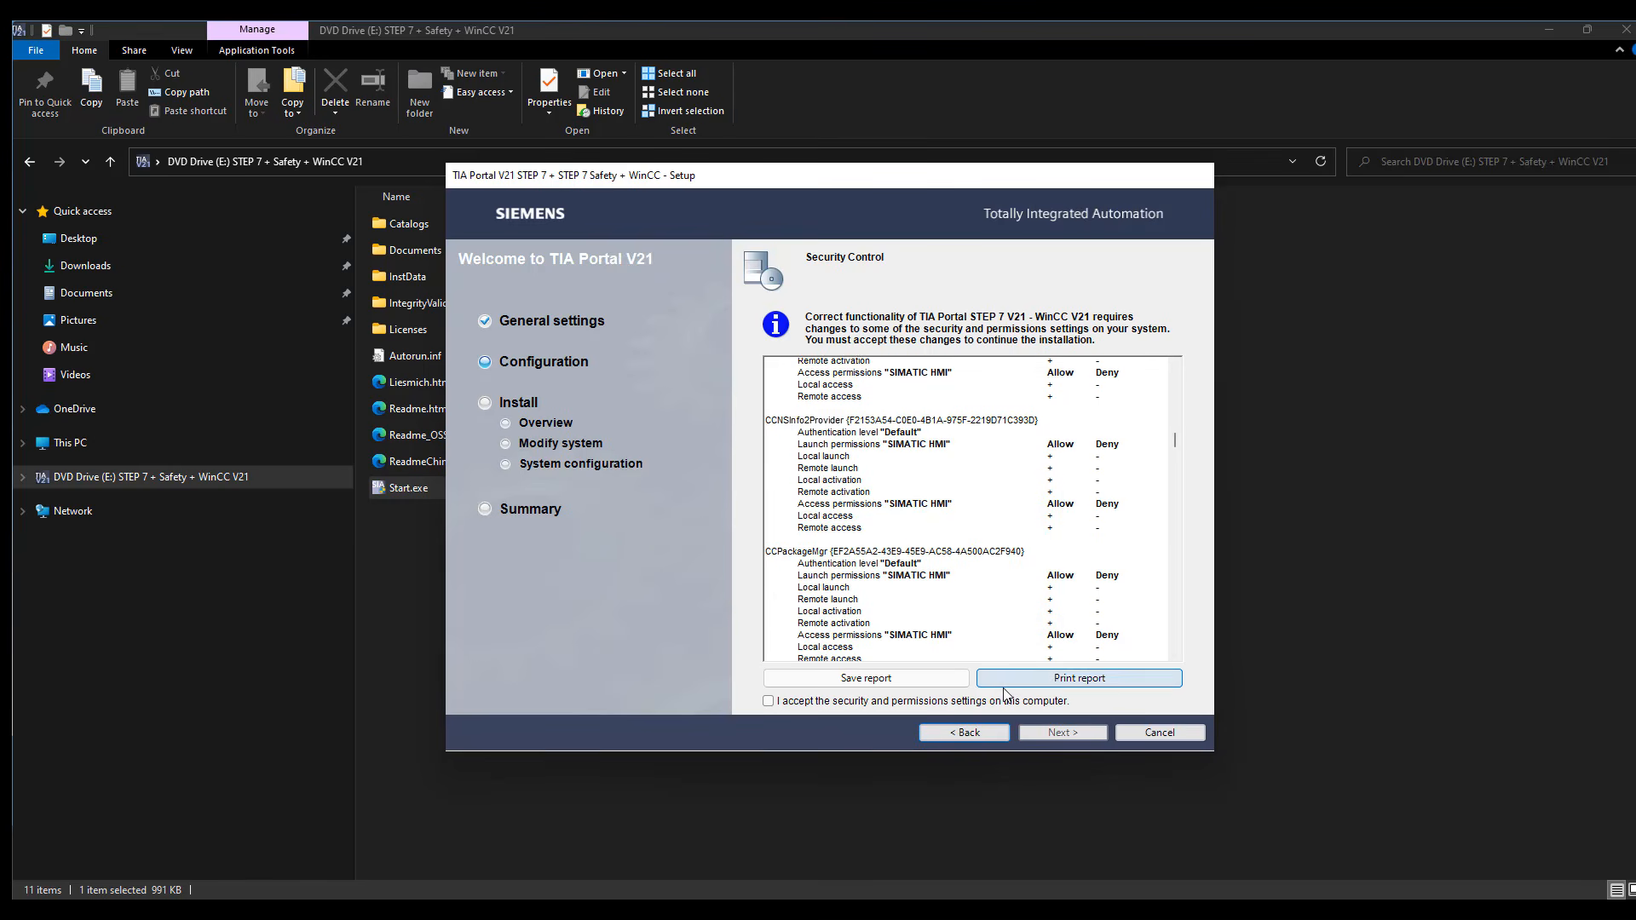
{"action": "left_click", "coordinate": [841, 702]}
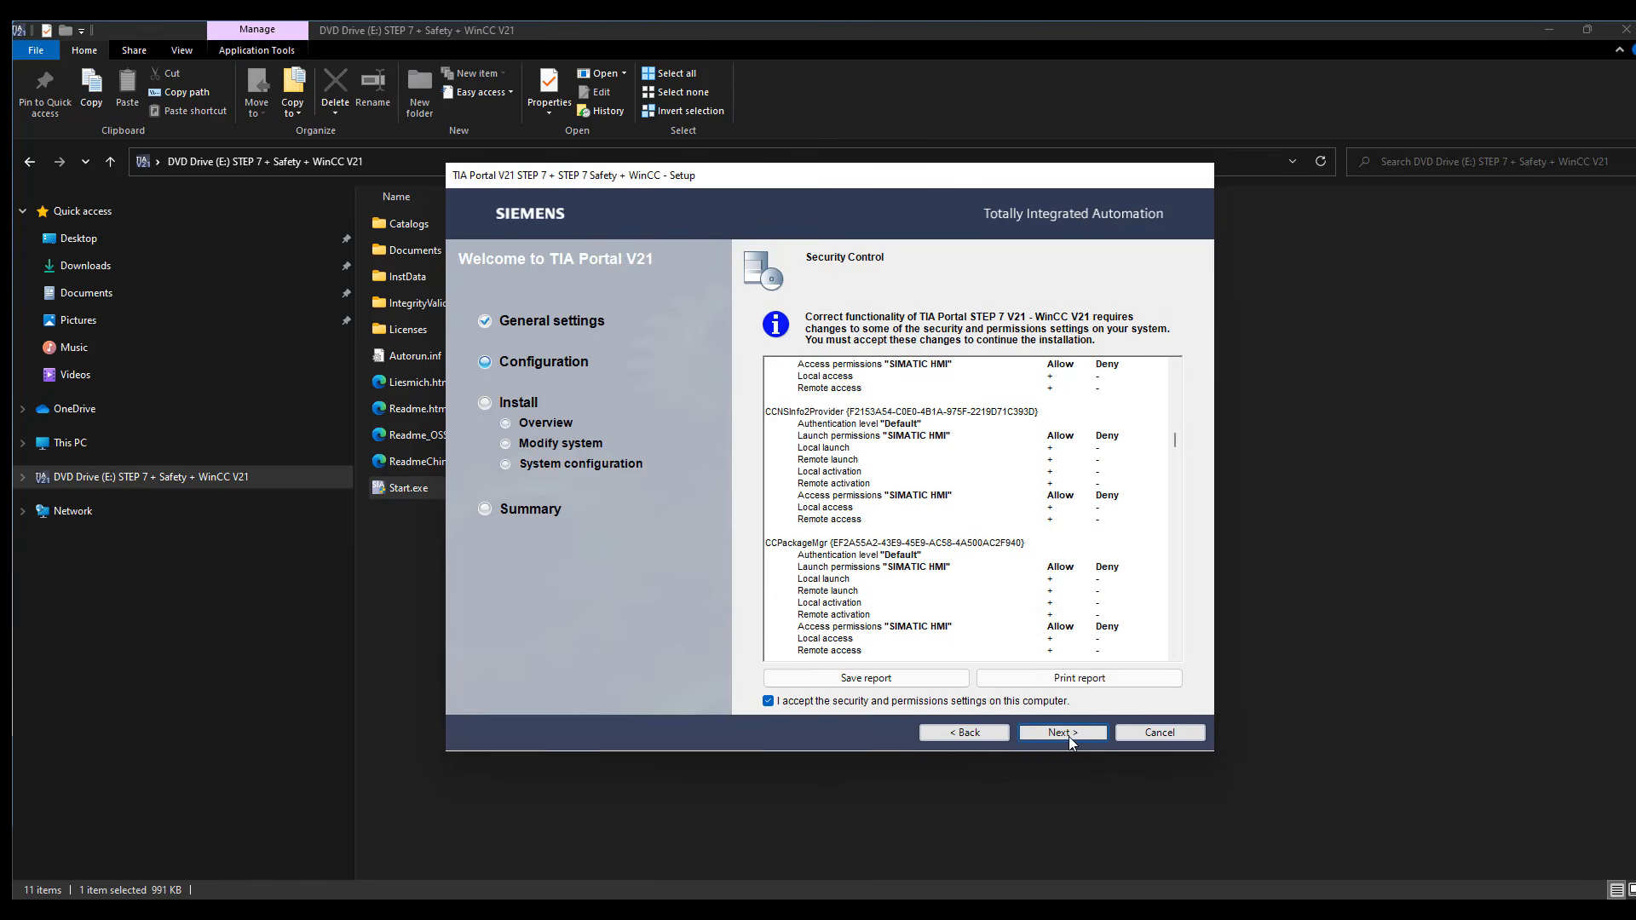
{"action": "left_click", "coordinate": [1069, 736]}
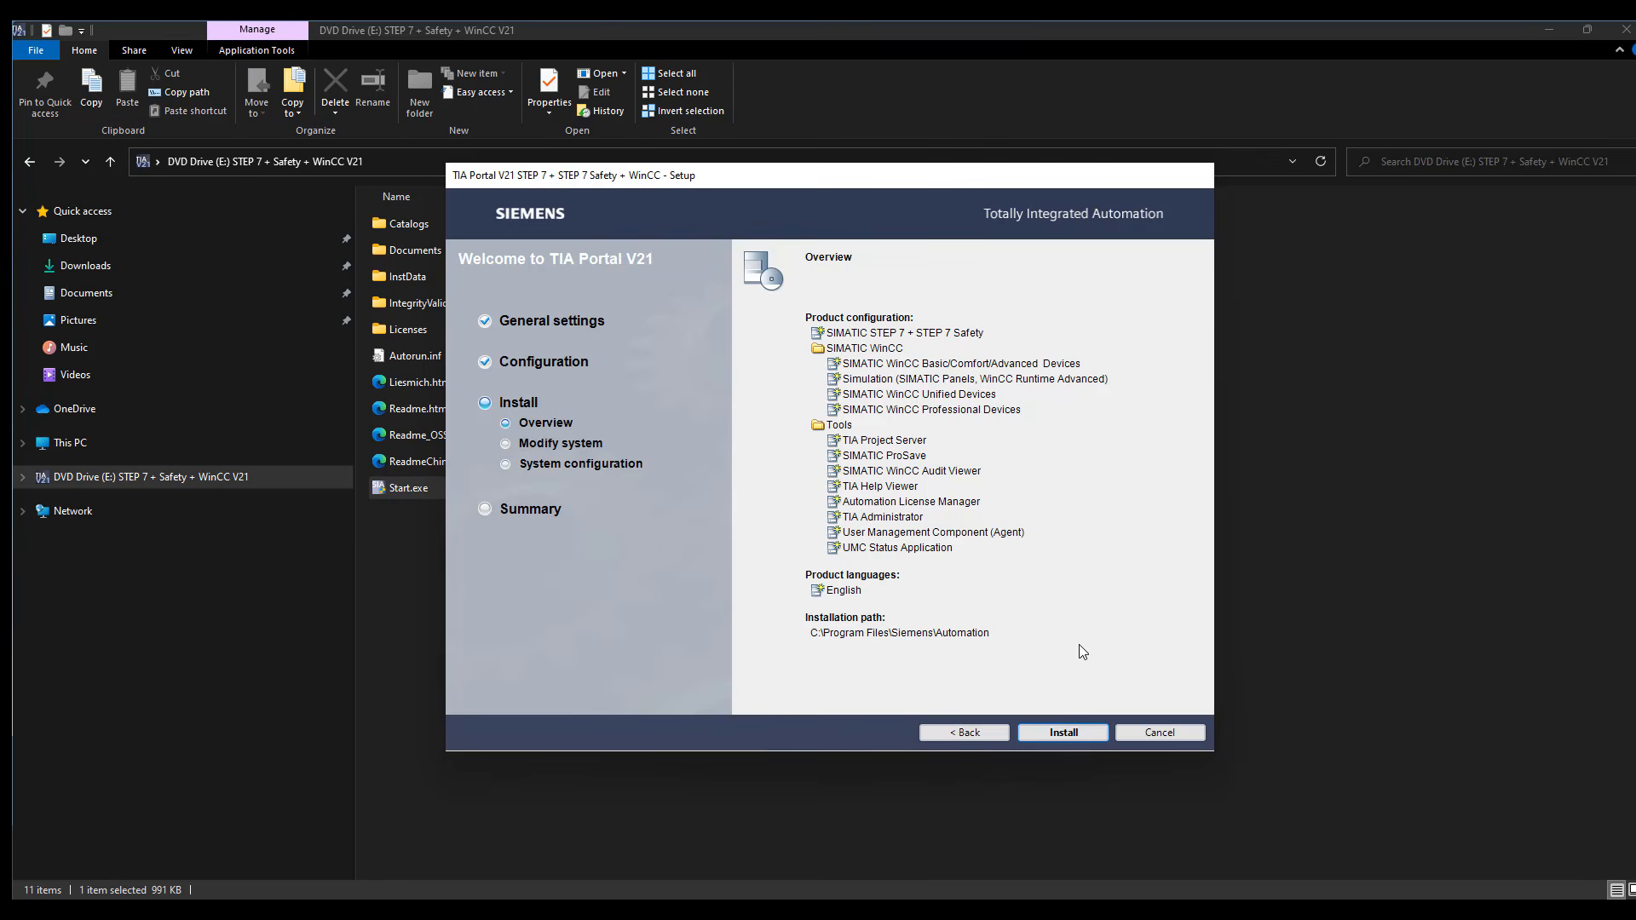
{"action": "left_click", "coordinate": [1065, 733]}
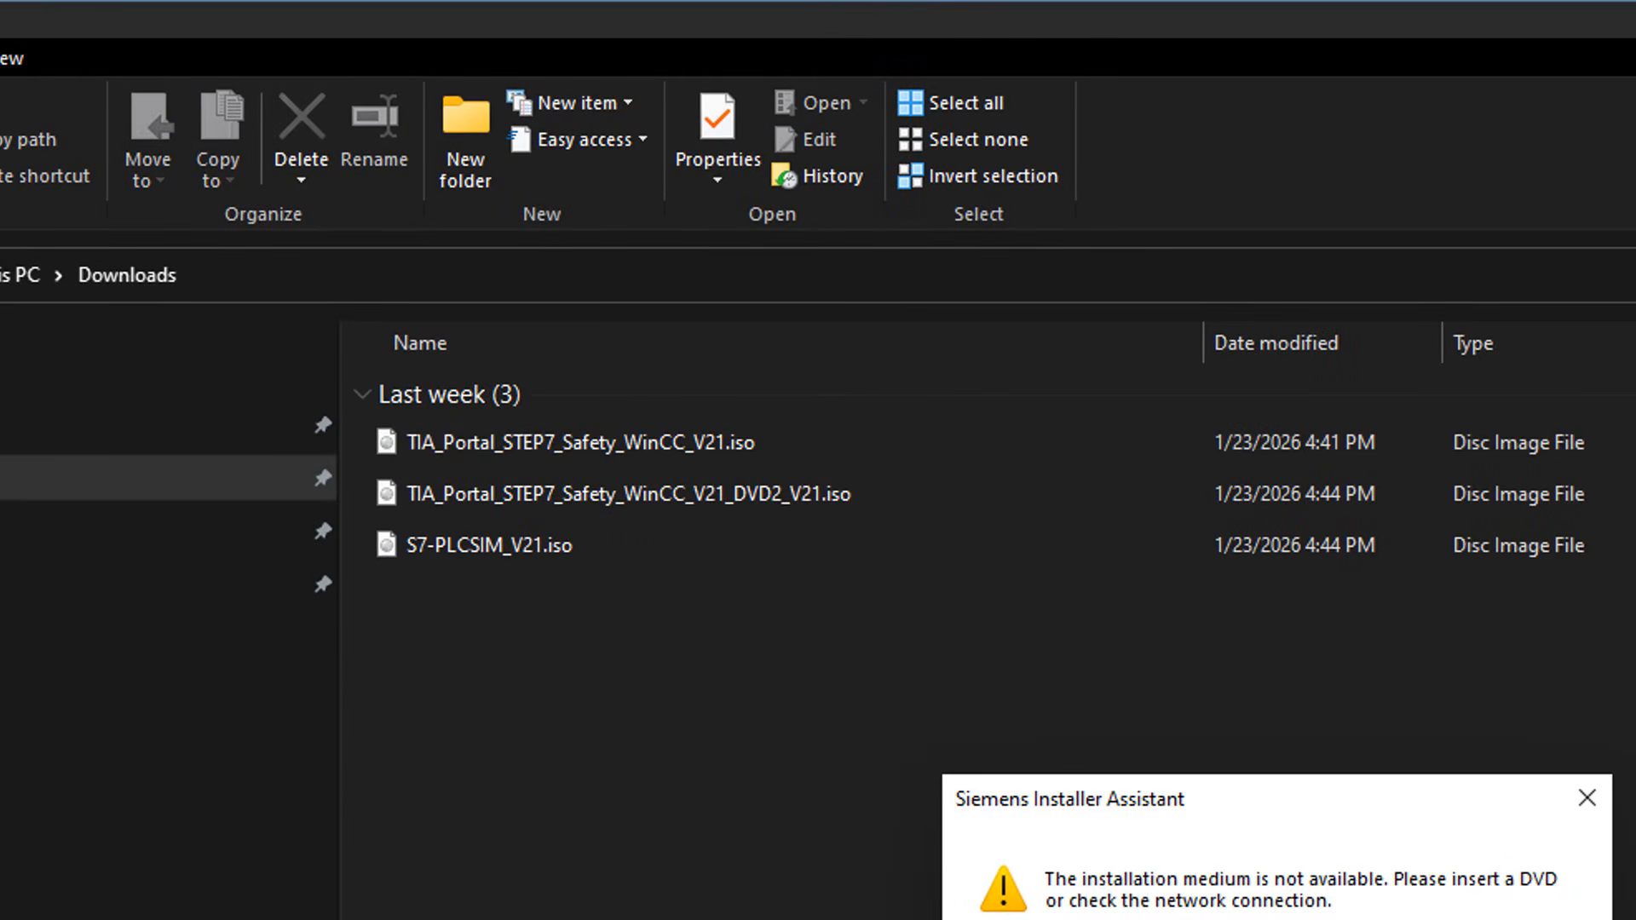
Remount TIA_Portal_STEP7_Safety_WinCC_V21.iso from Downloads and let the installer retry reading the installation medium
{"action": "double_click", "coordinate": [889, 447]}
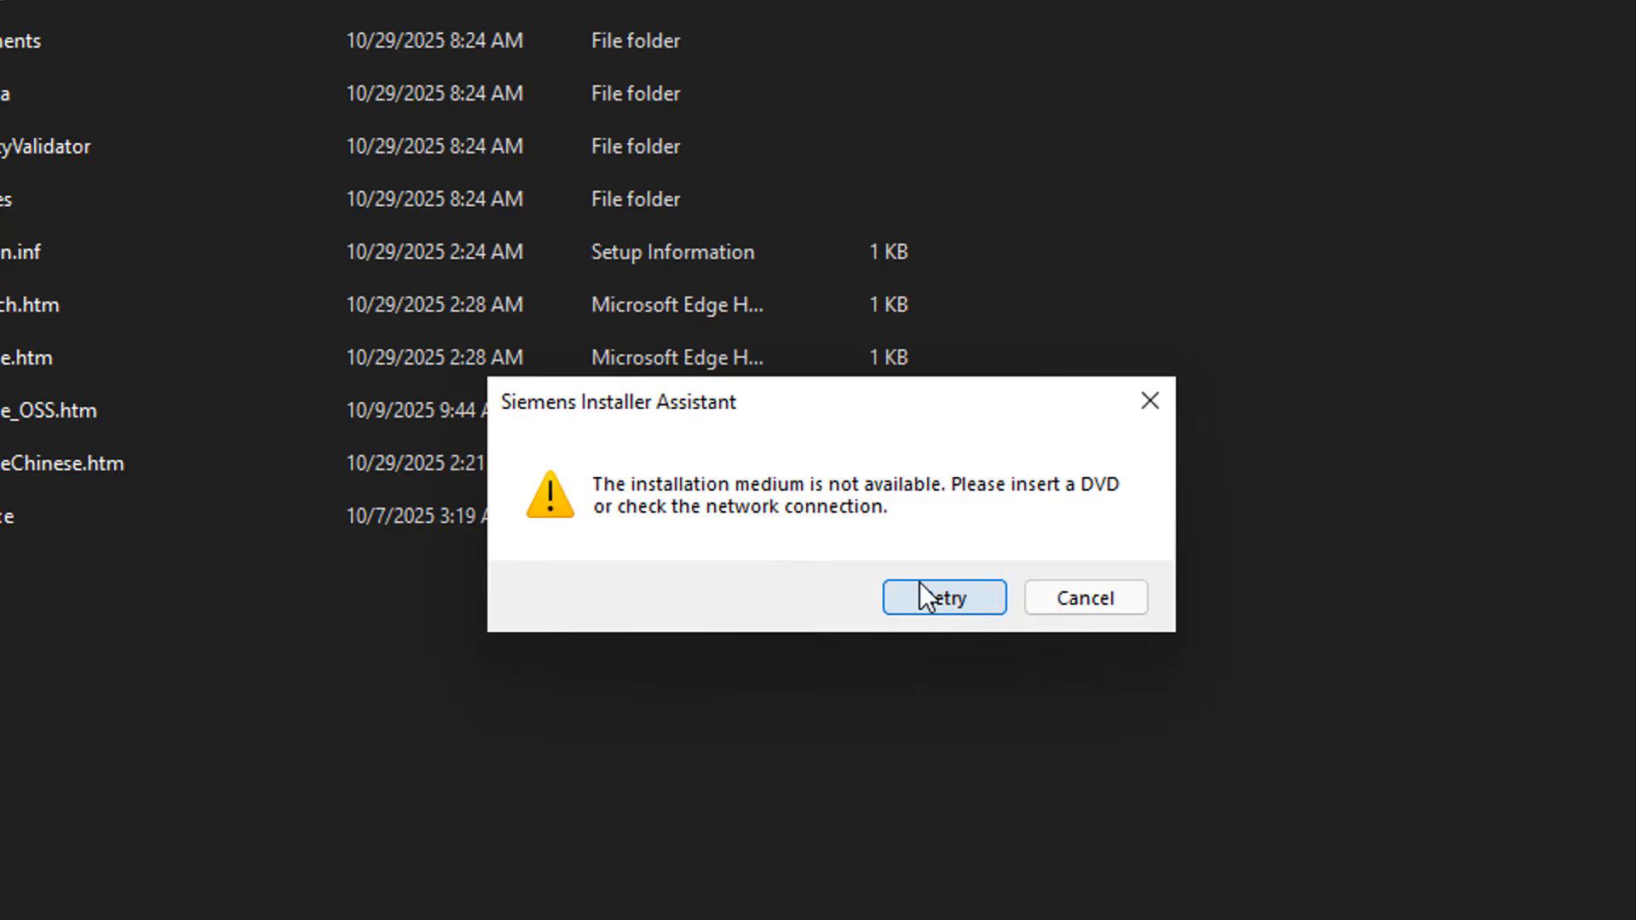
{"action": "left_click", "coordinate": [921, 588]}
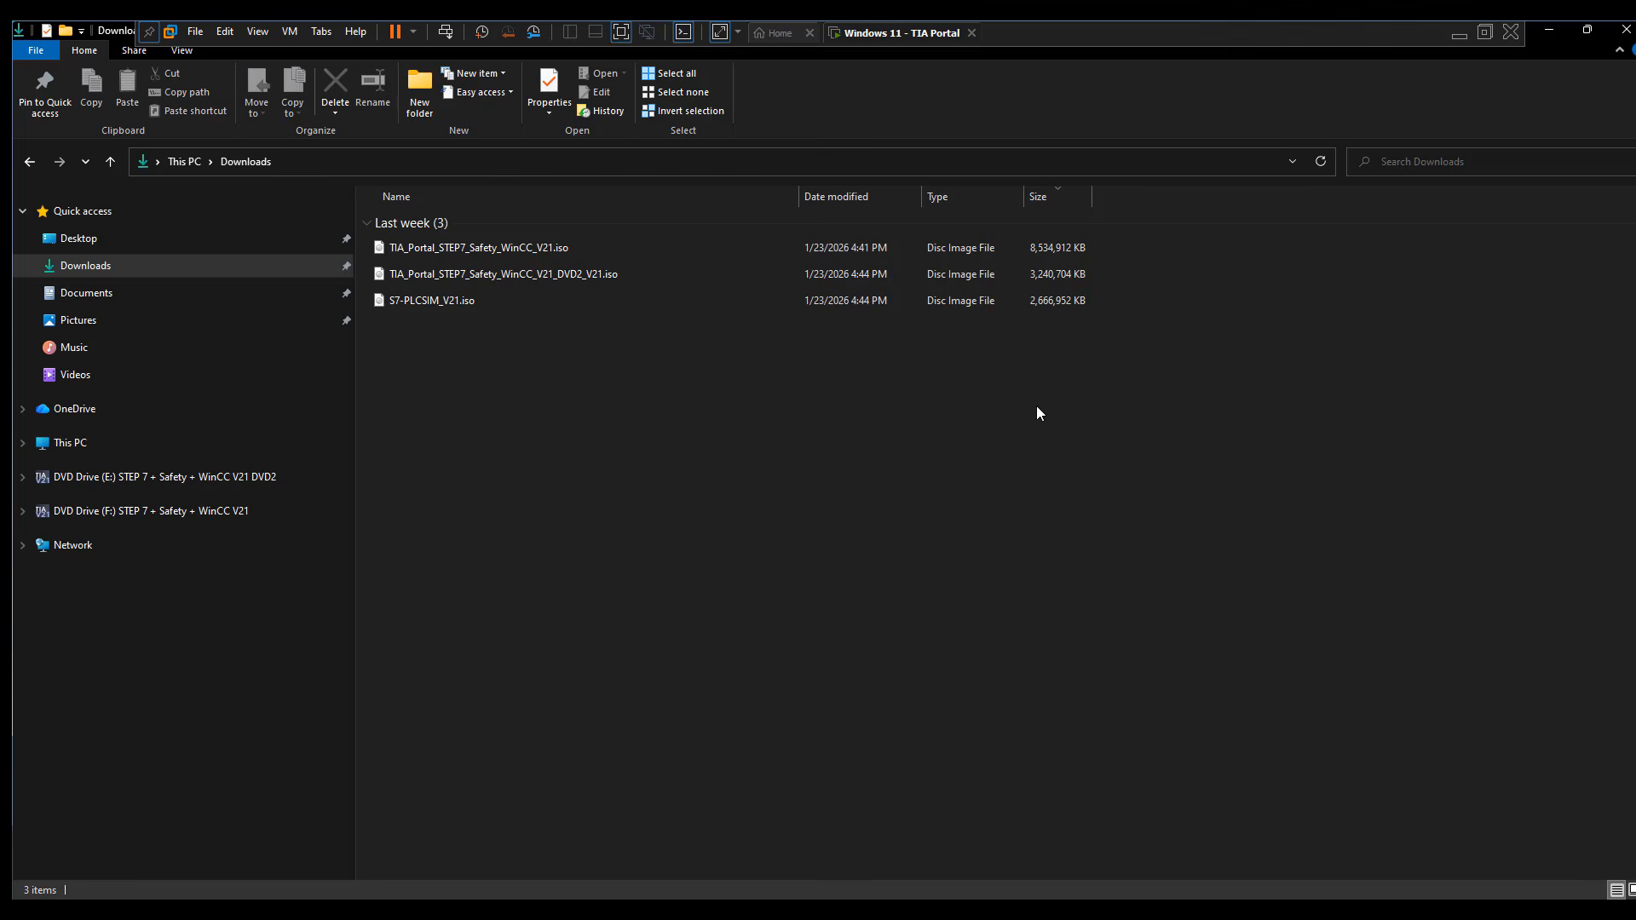
Open TIA_Portal_STEP7_Safety_WinCC_V21_DVD2_V21.iso to view the disc's contents and return to the Downloads folder
{"action": "double_click", "coordinate": [1029, 268]}
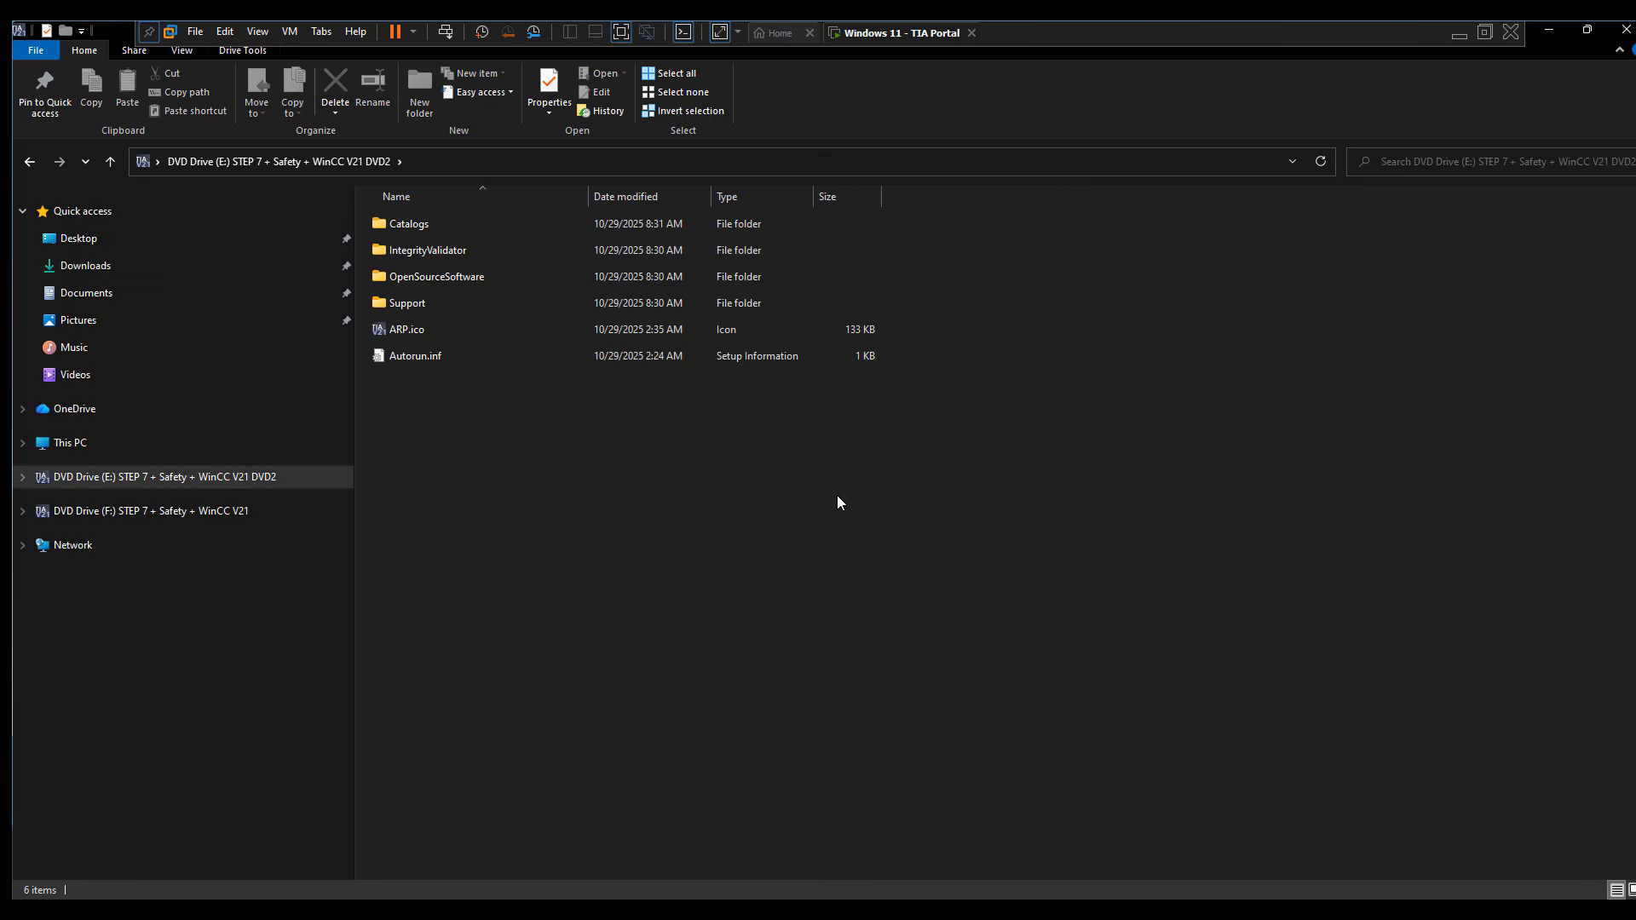
{"action": "left_click", "coordinate": [119, 167]}
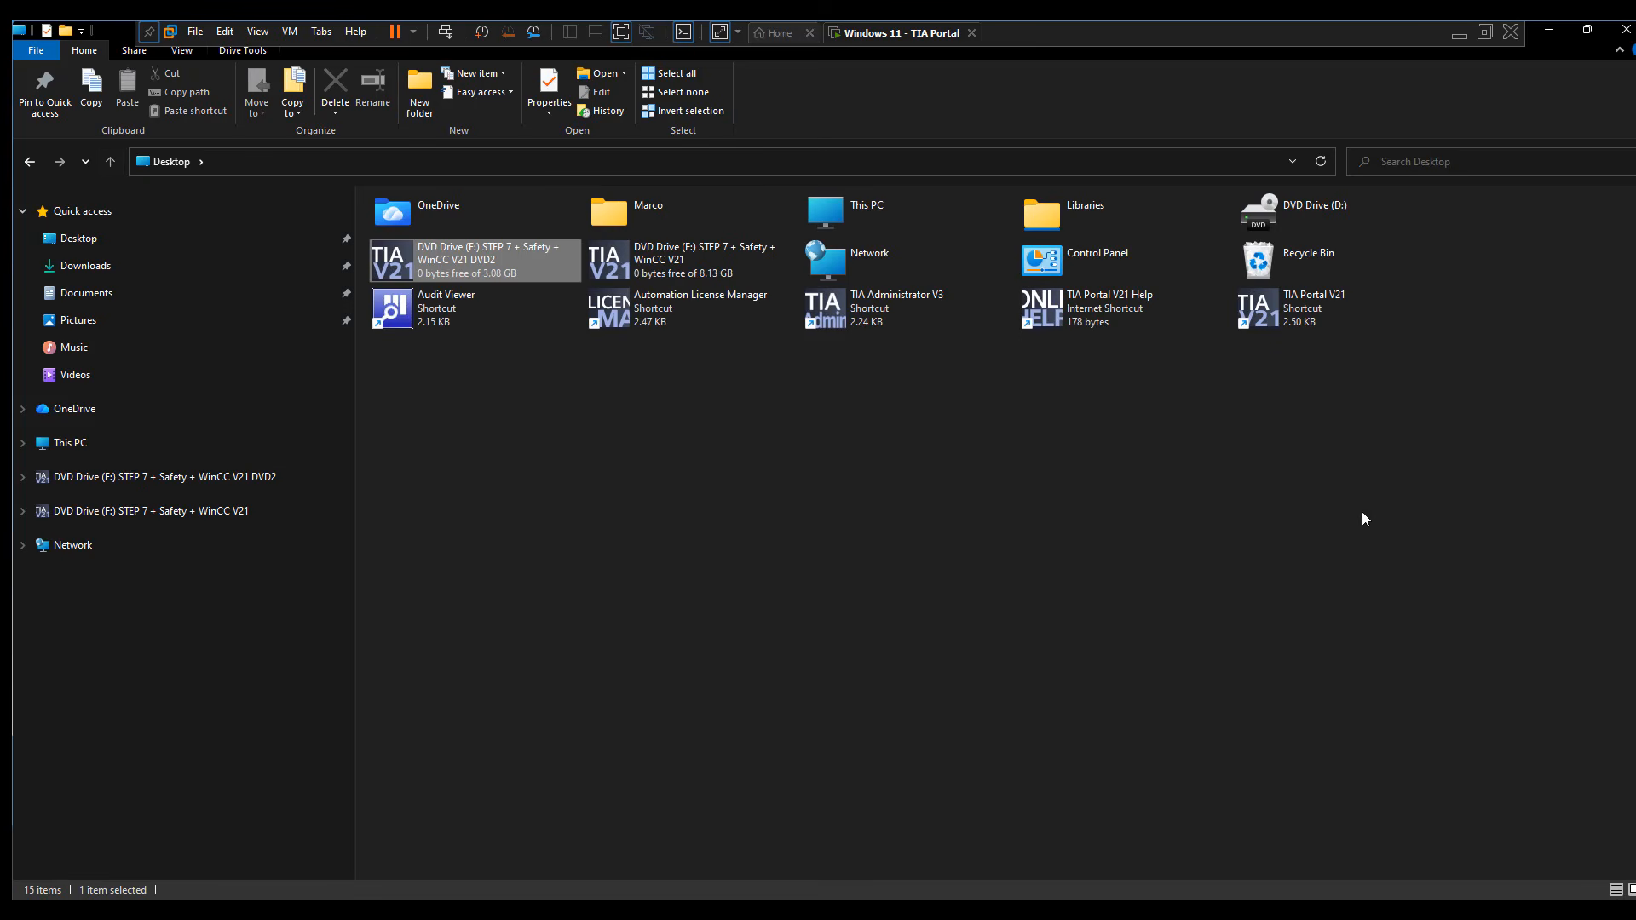
{"action": "left_click", "coordinate": [191, 266]}
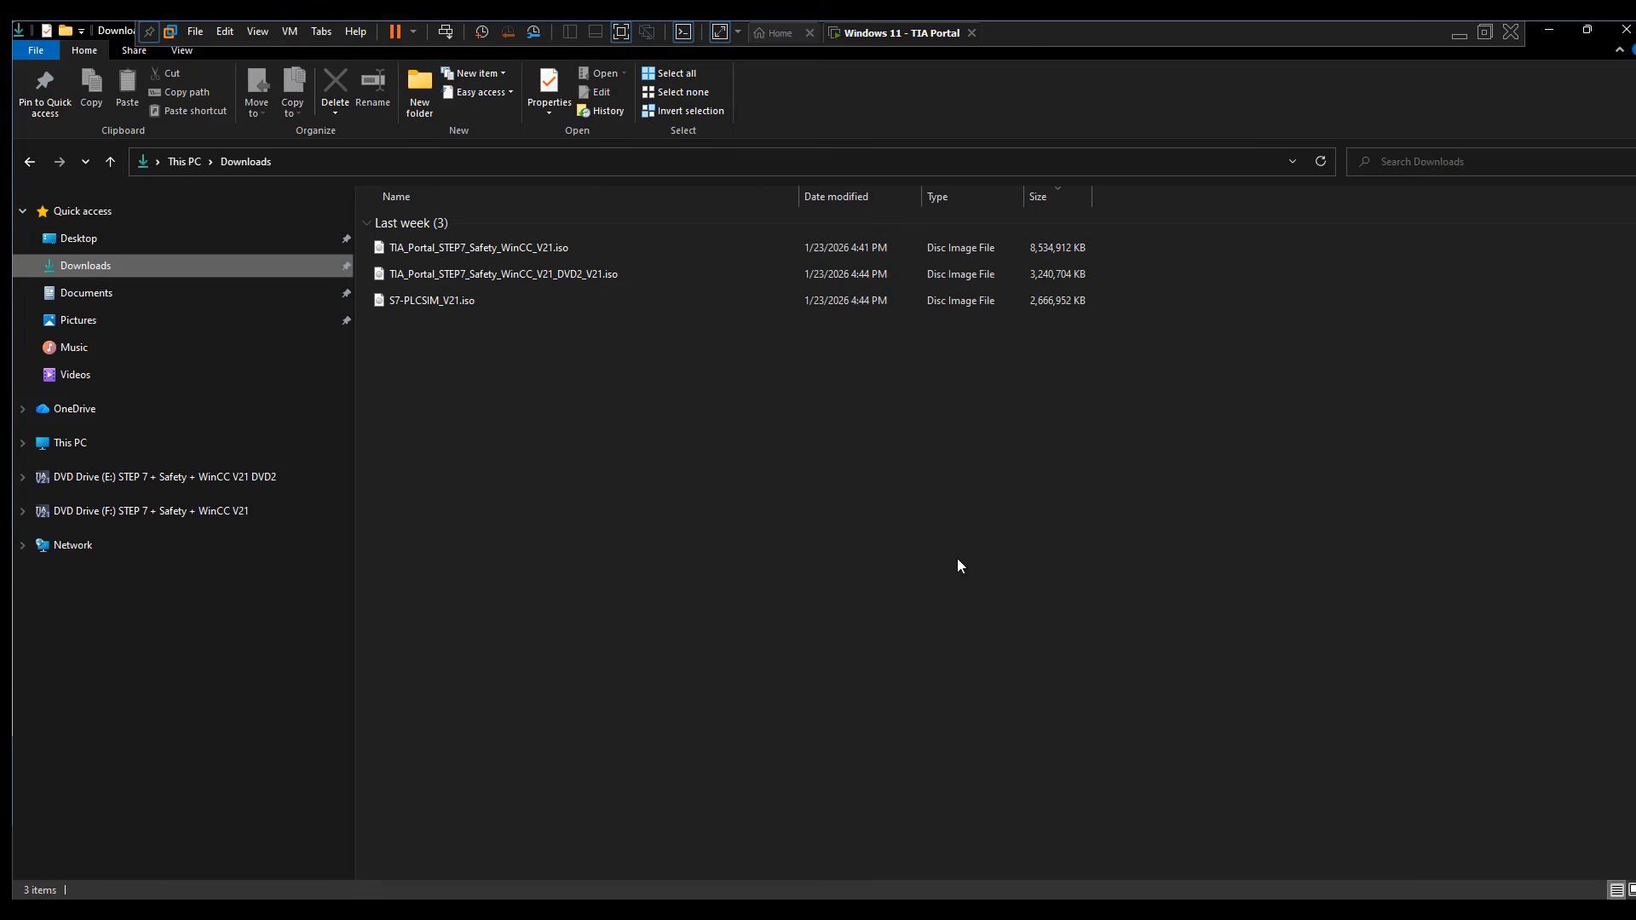
{"action": "left_click", "coordinate": [514, 271]}
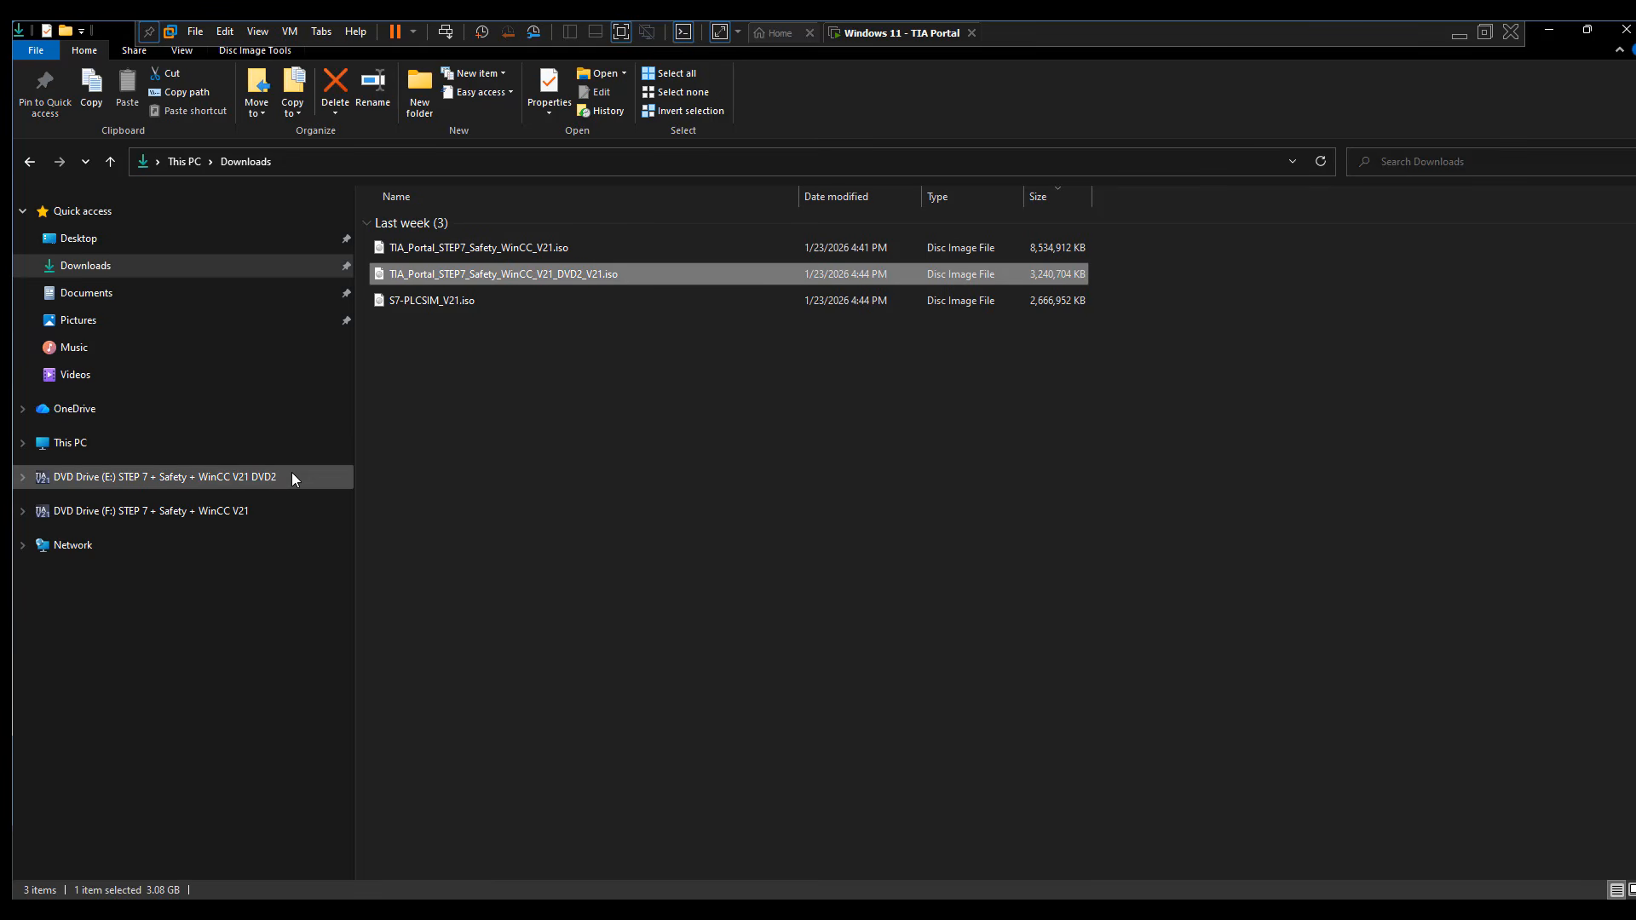
{"action": "left_click", "coordinate": [927, 689]}
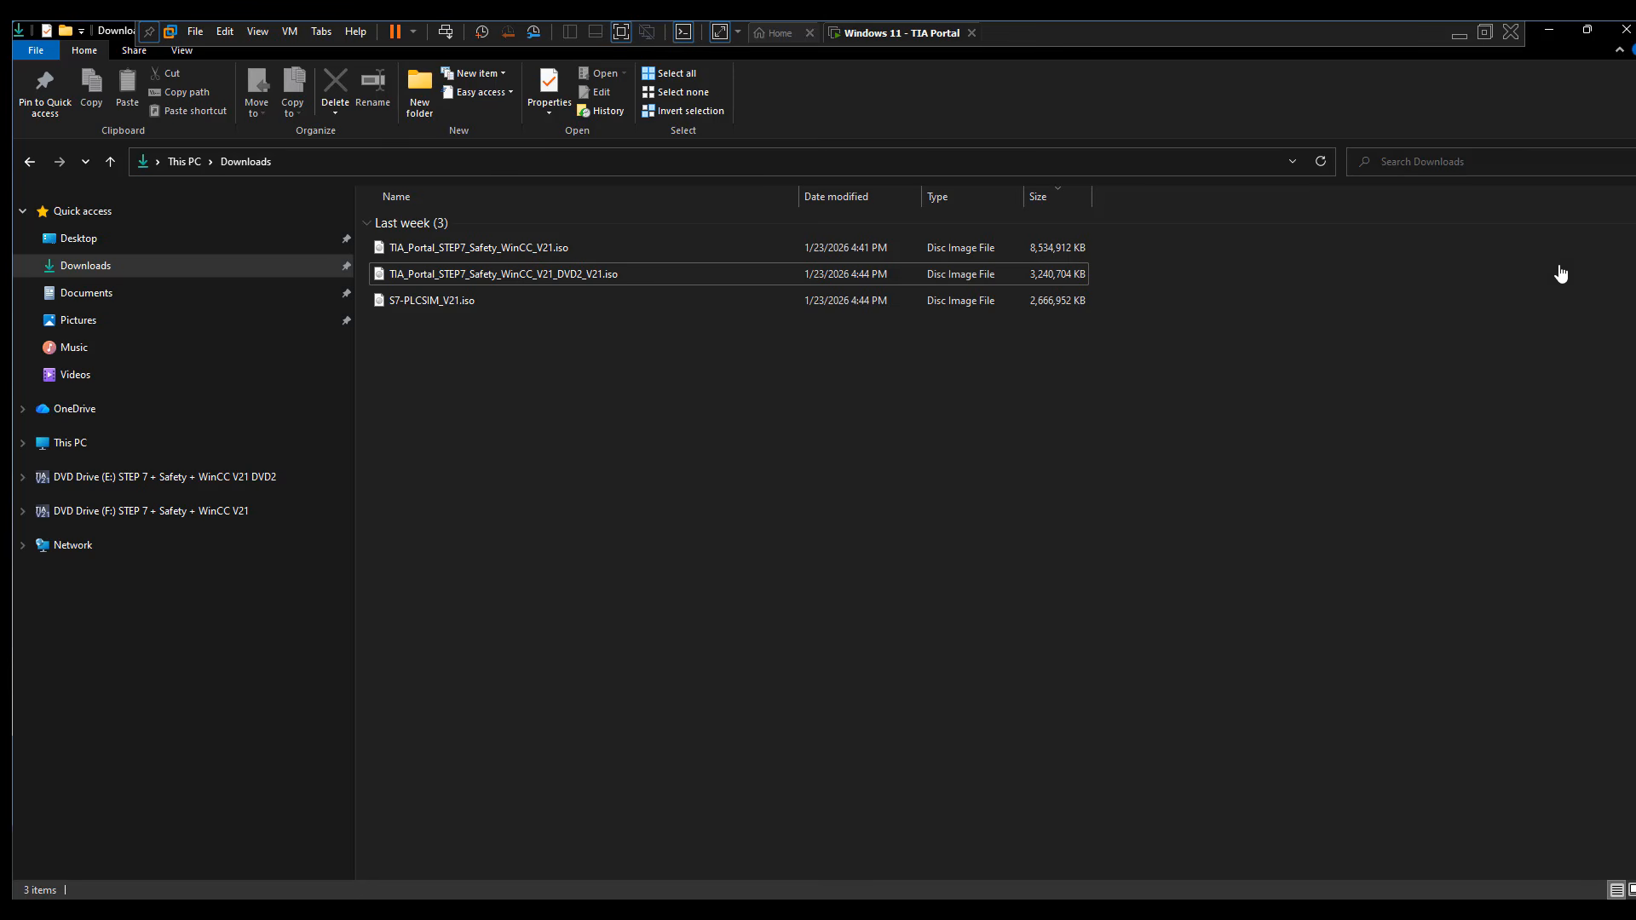
Launch the setup from S7-PLCSIM_V21.iso with permission to make changes, and continue with English as the installation language
{"action": "double_click", "coordinate": [845, 310]}
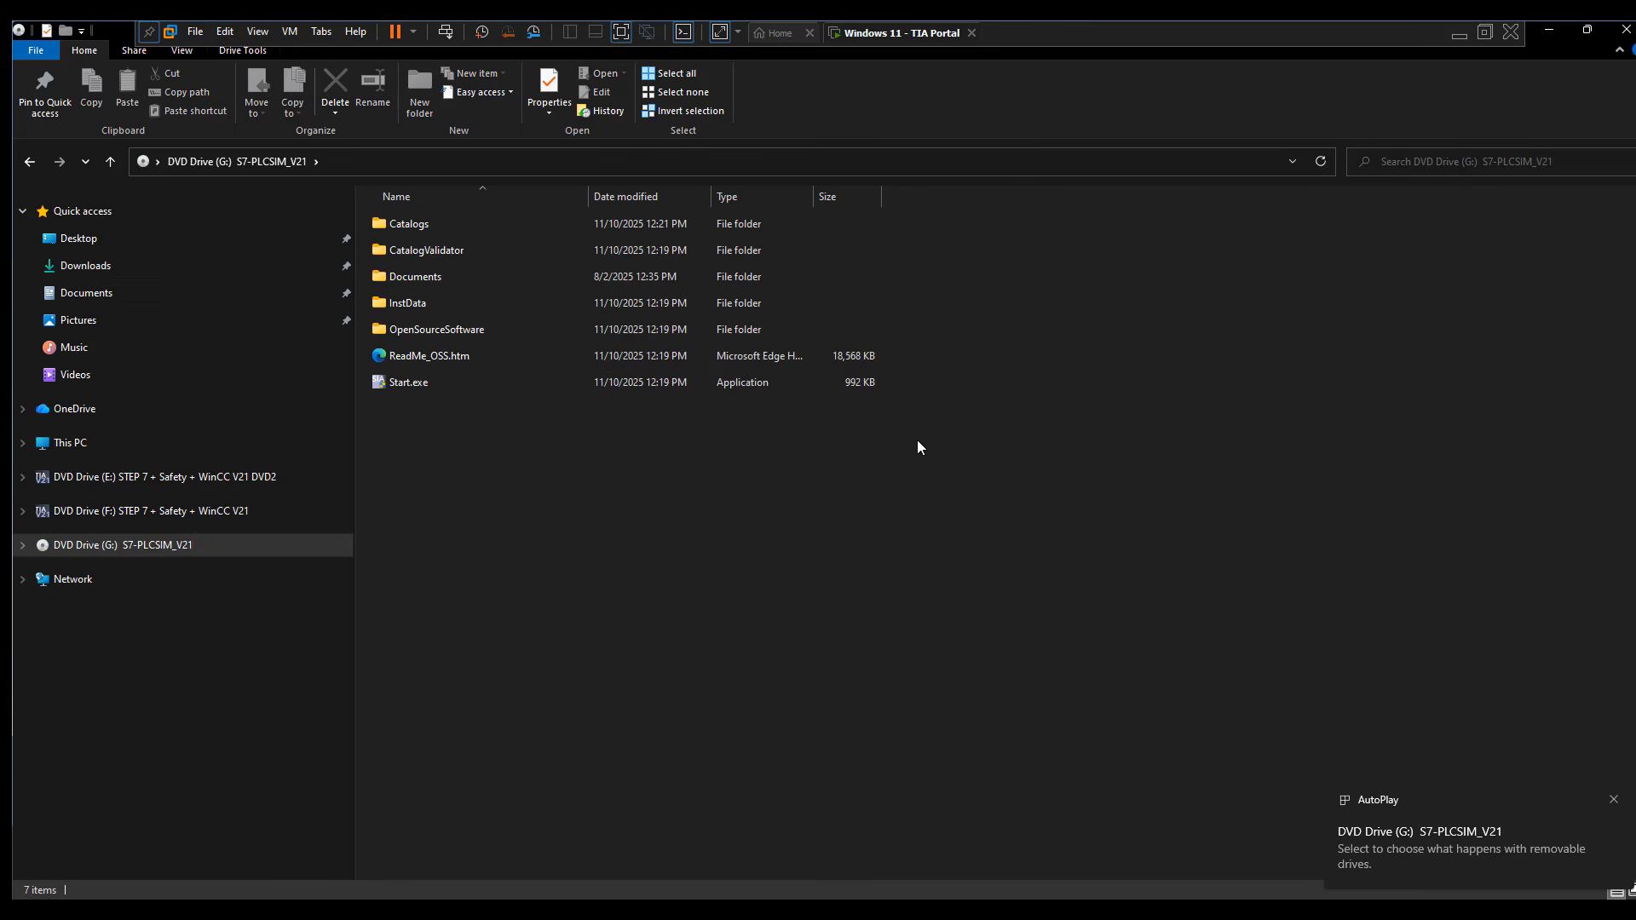
{"action": "double_click", "coordinate": [871, 383]}
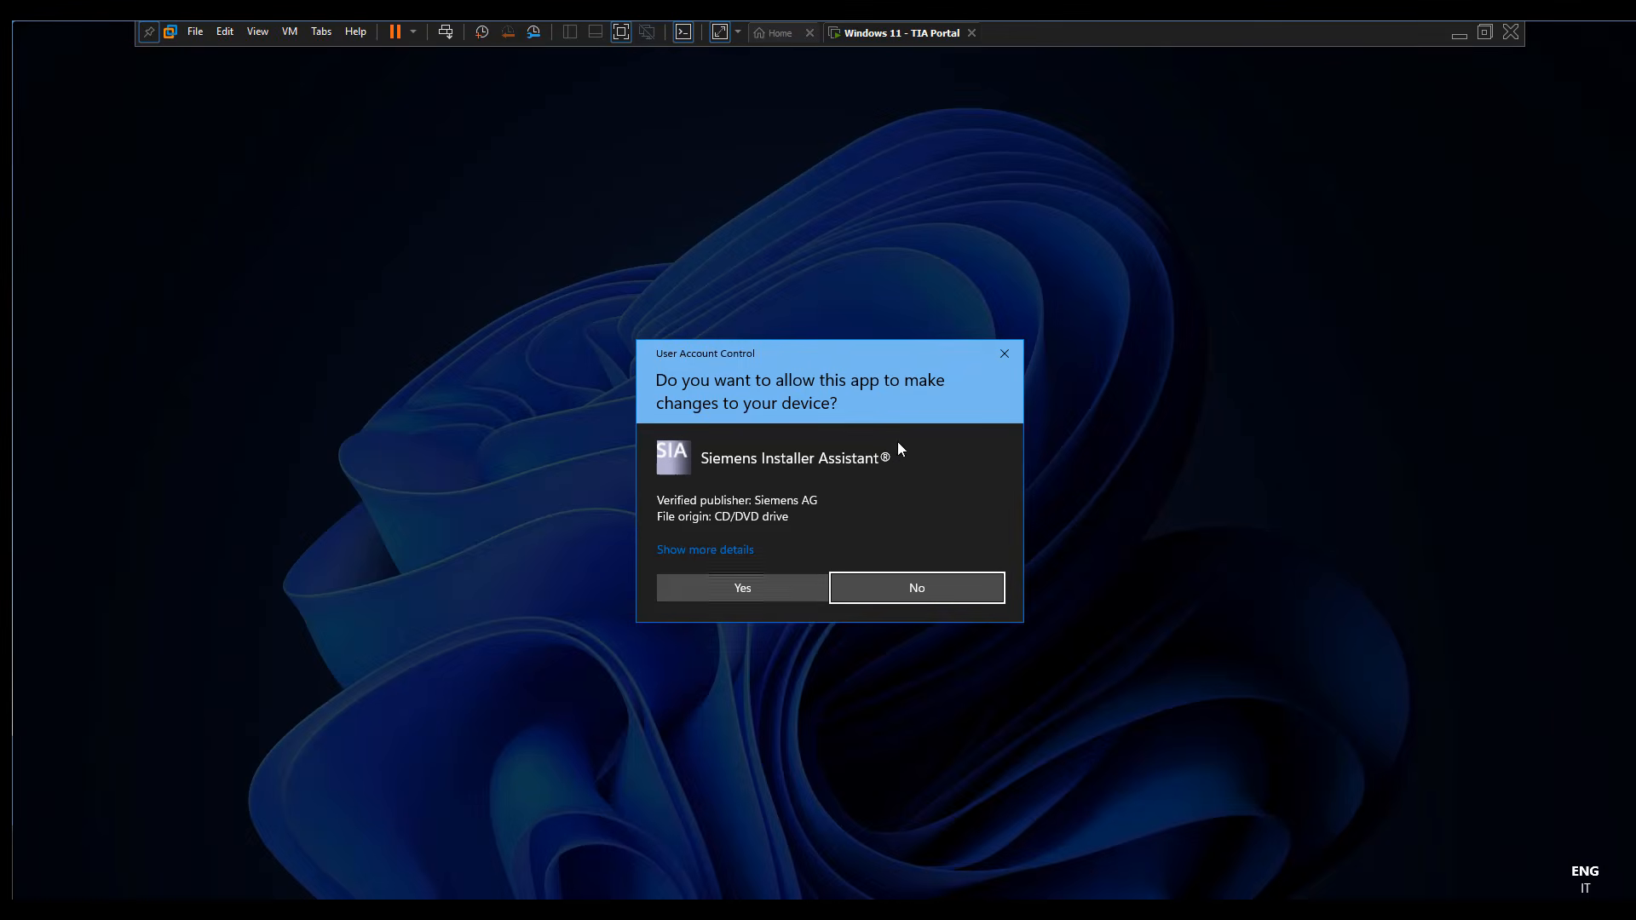
{"action": "left_click", "coordinate": [784, 586]}
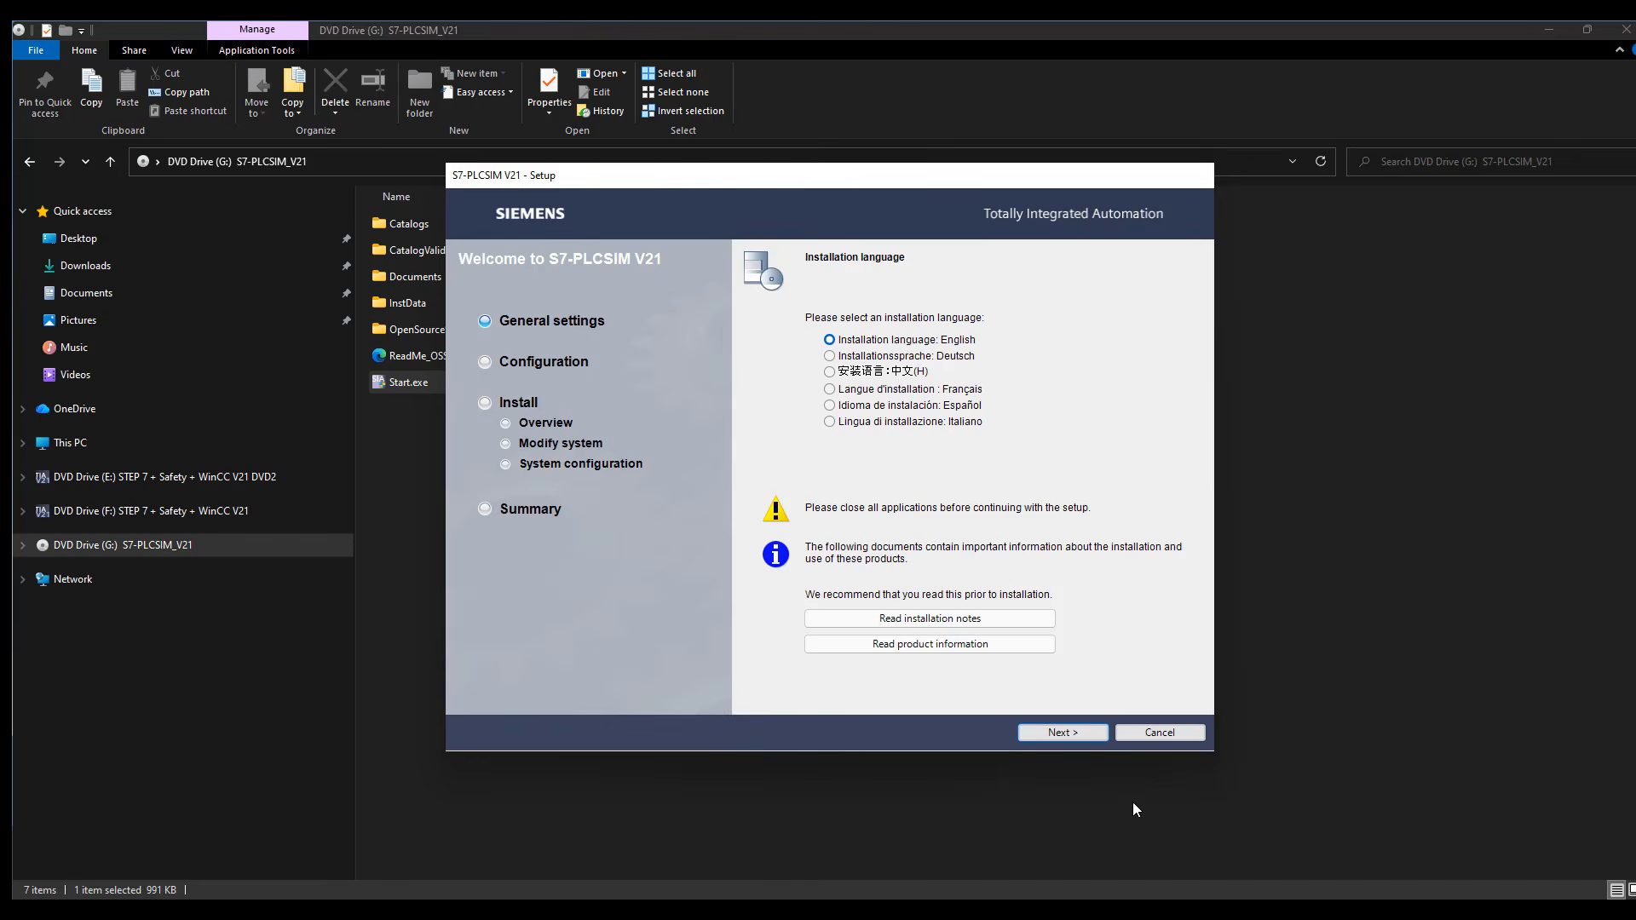
{"action": "left_click", "coordinate": [1075, 728]}
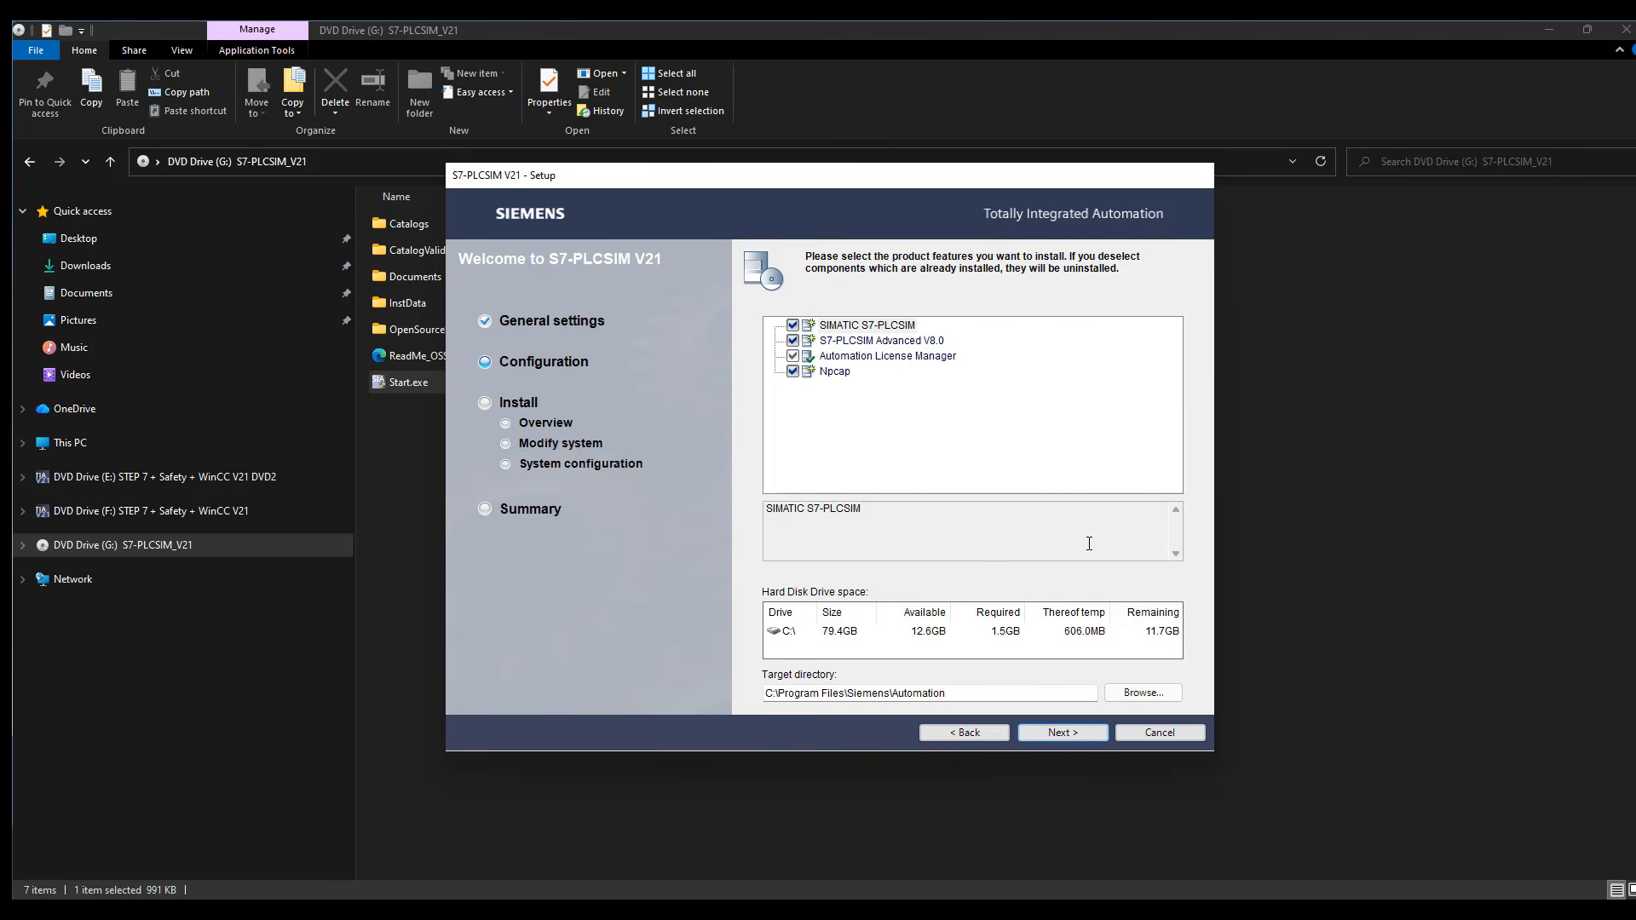
Keep the preselected S7-PLCSIM V21 product features, accept the license agreements and security information, and start the installation
{"action": "left_click", "coordinate": [1046, 731]}
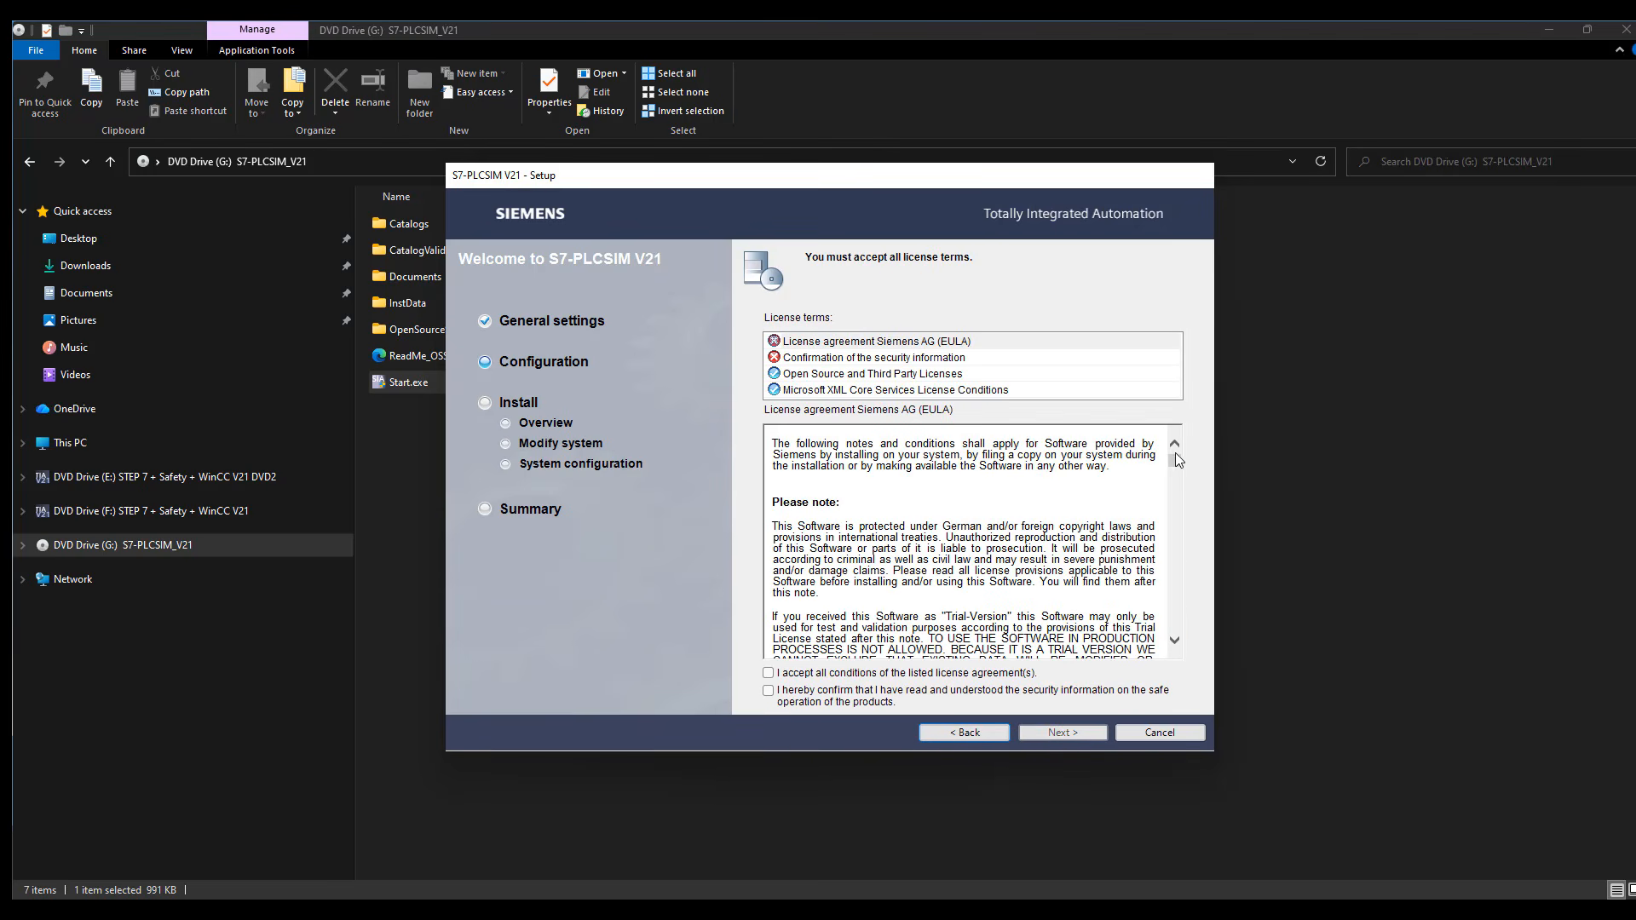
{"action": "scroll", "coordinate": [1172, 491], "scroll_direction": "down", "scroll_amount": 3}
{"action": "scroll", "coordinate": [1172, 486], "scroll_direction": "down", "scroll_amount": 4}
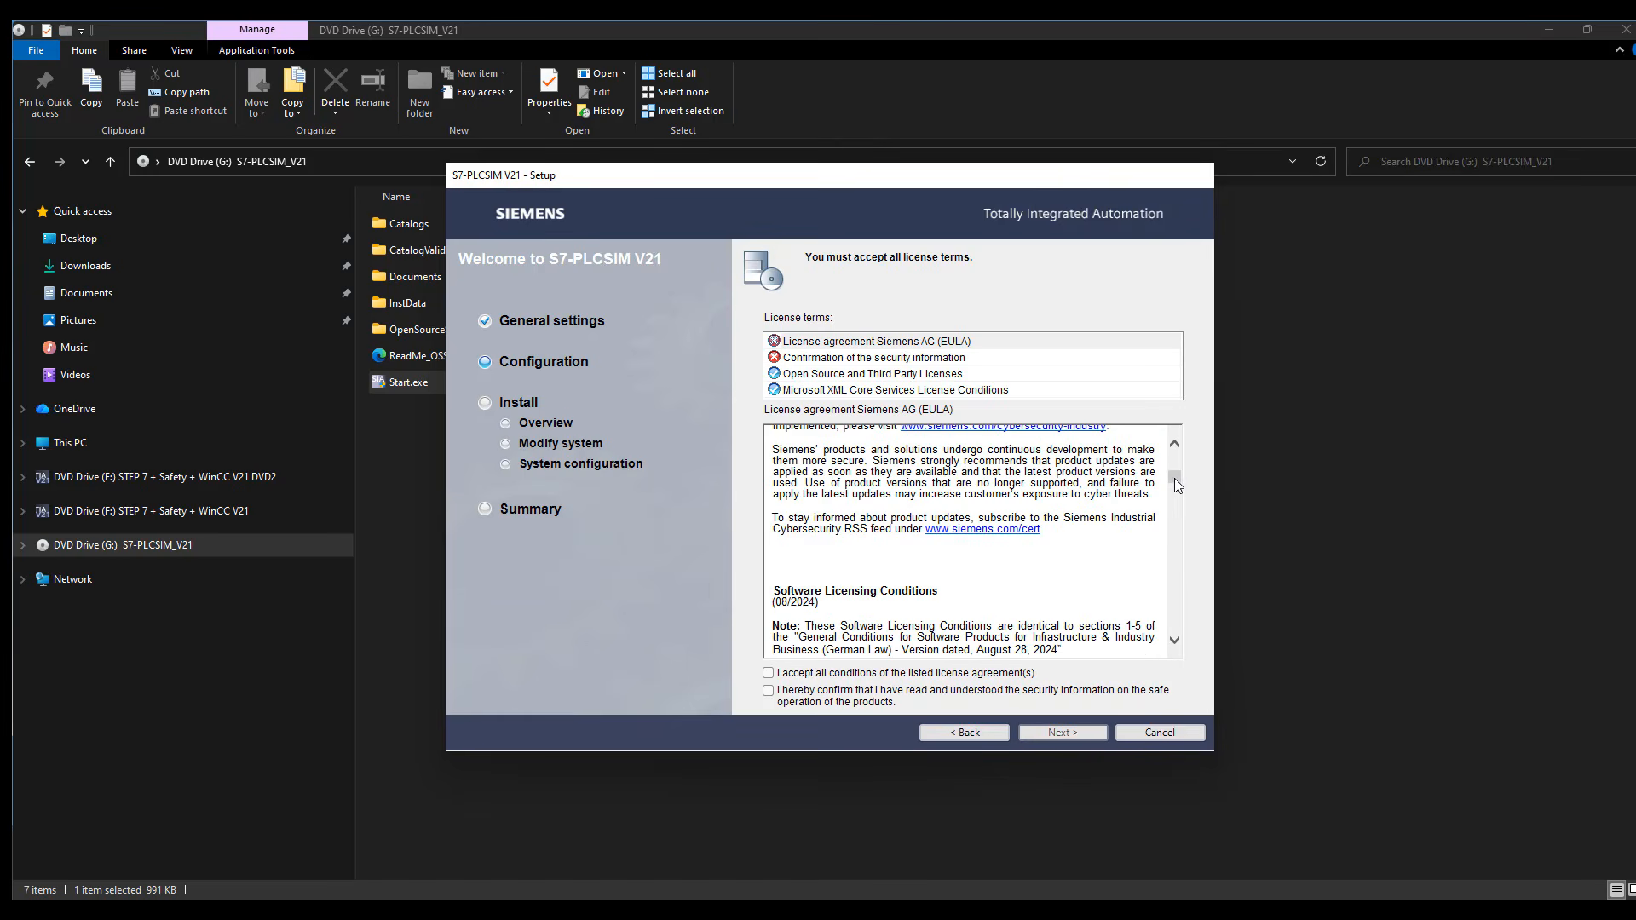
{"action": "left_click", "coordinate": [936, 675]}
{"action": "left_click", "coordinate": [975, 693]}
{"action": "left_click", "coordinate": [1043, 730]}
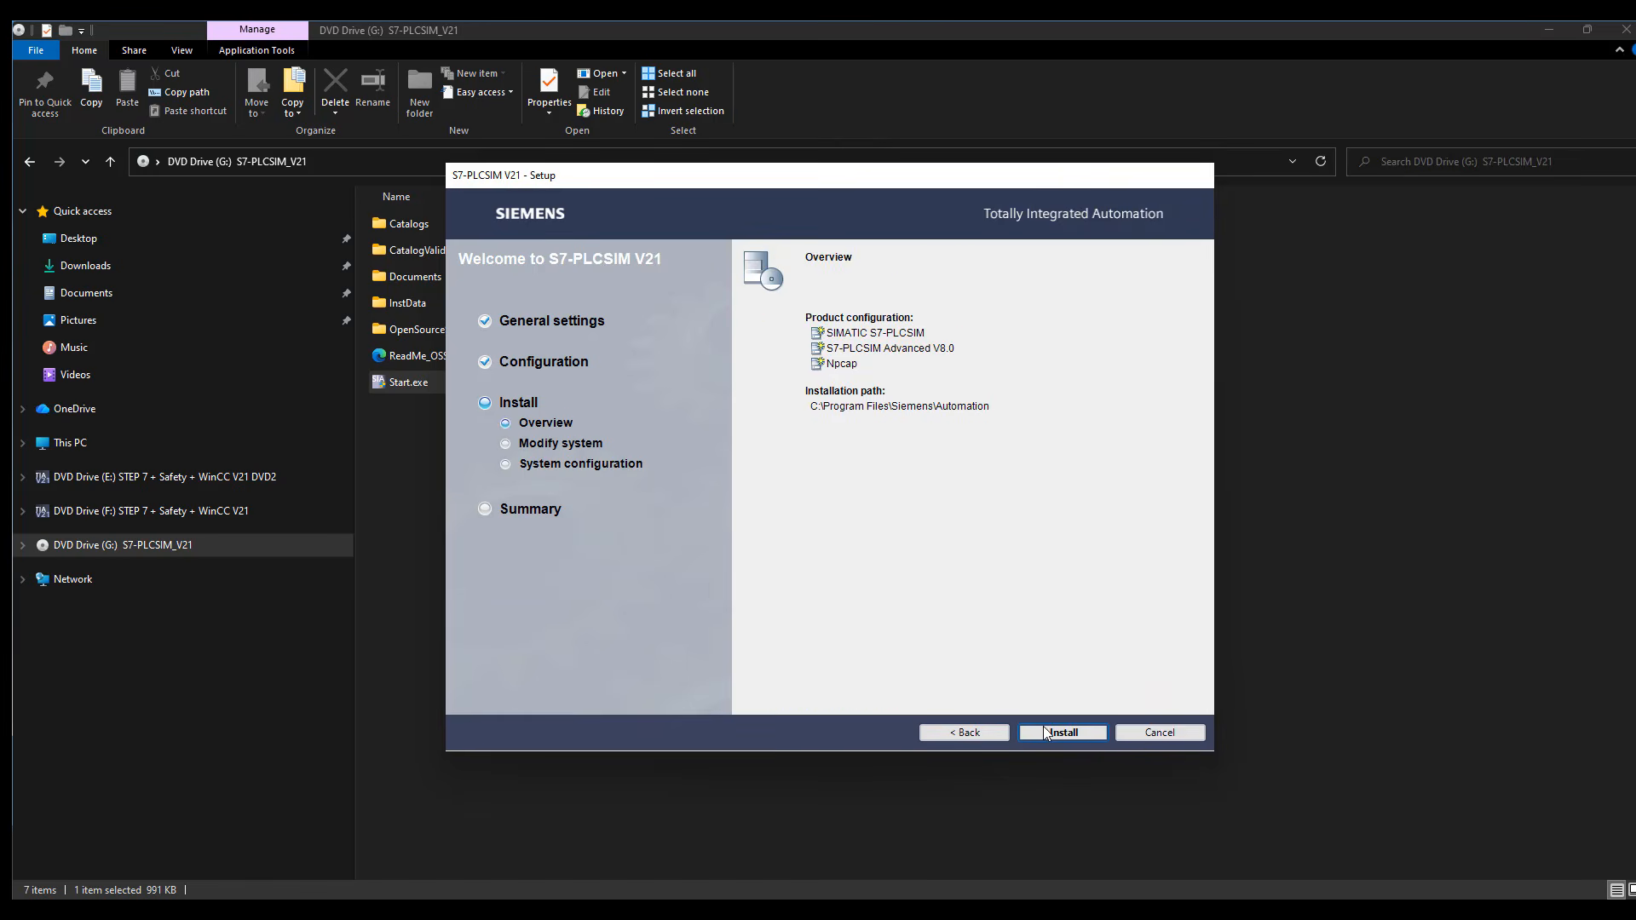
{"action": "left_click", "coordinate": [1047, 734]}
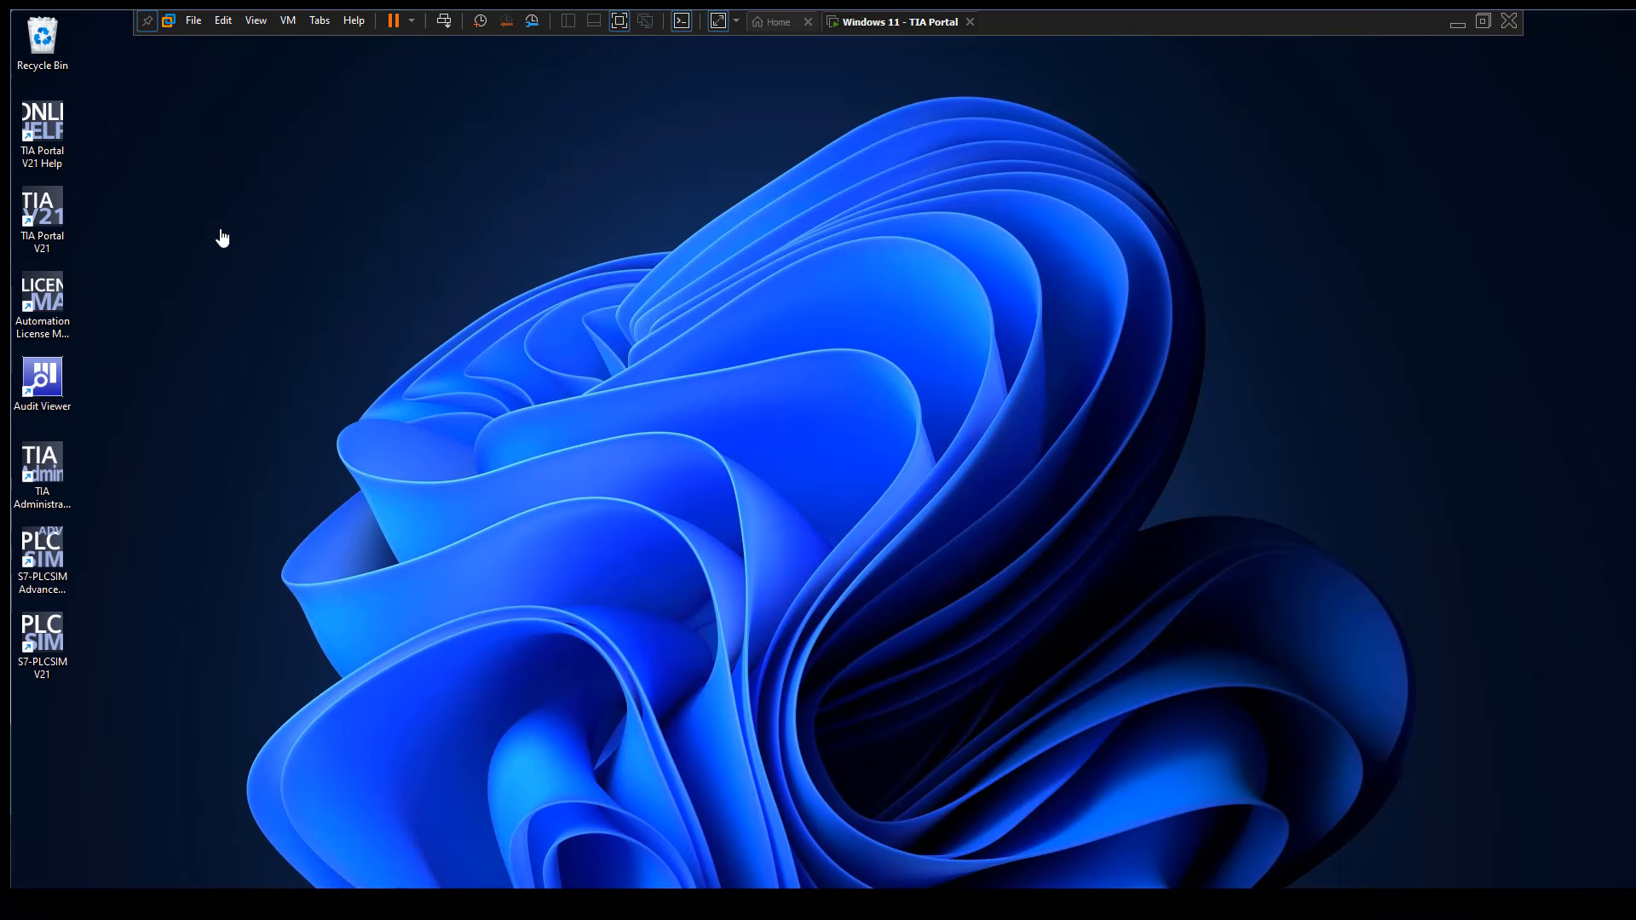
Switch to TIA Portal V21, create a new project named Project1 and open it in the project view
{"action": "double_click", "coordinate": [51, 202]}
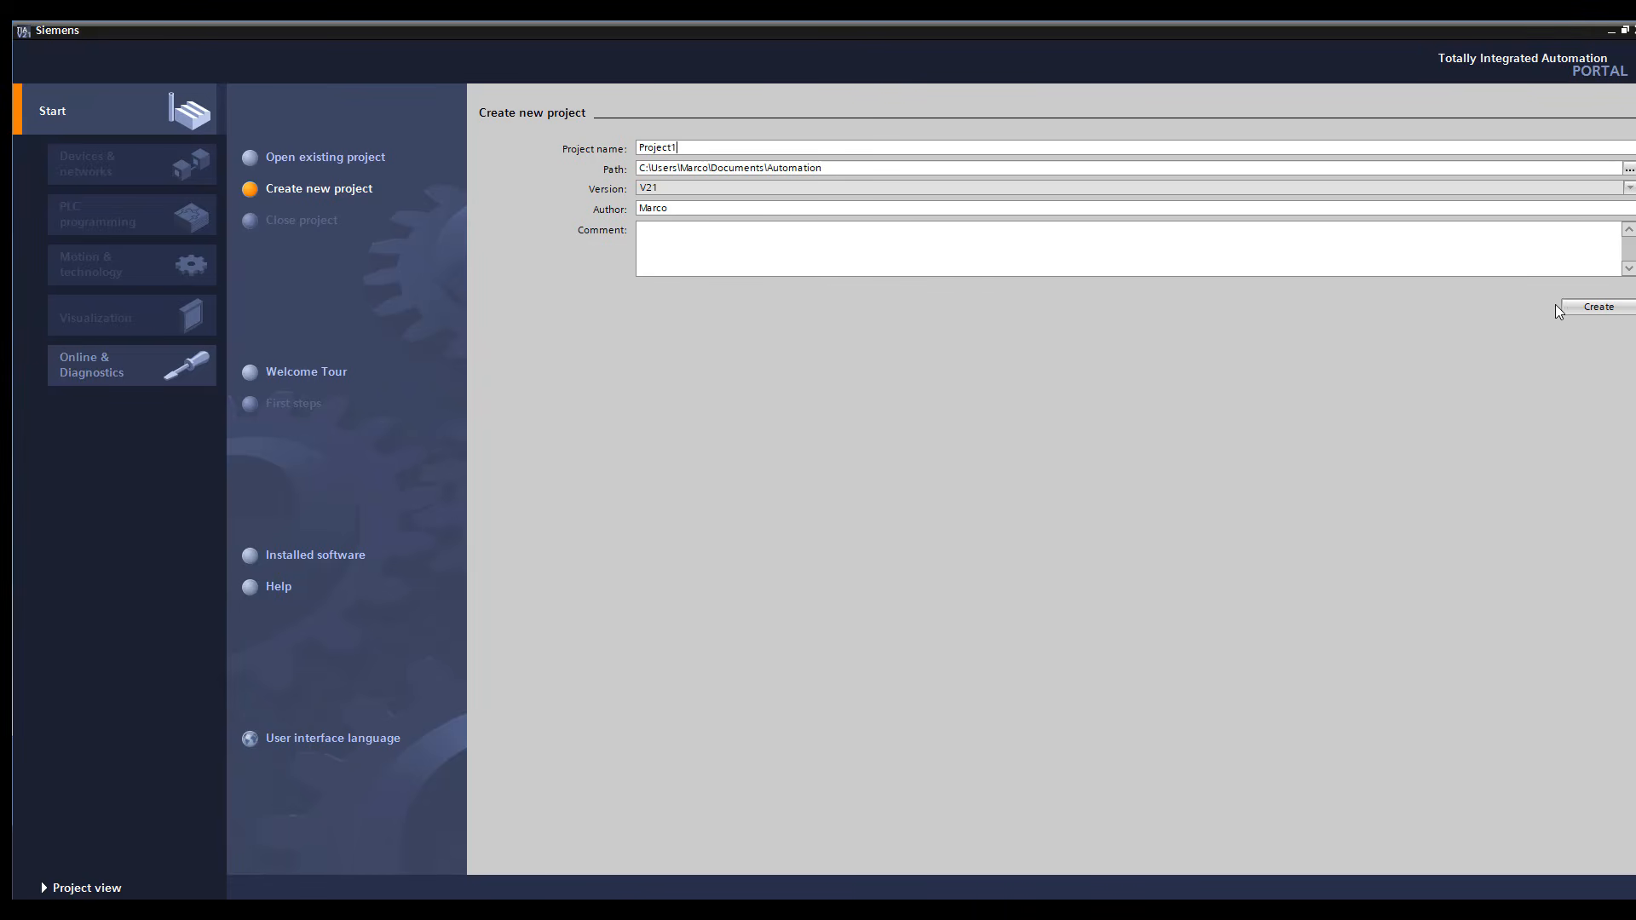
{"action": "left_click", "coordinate": [1589, 306]}
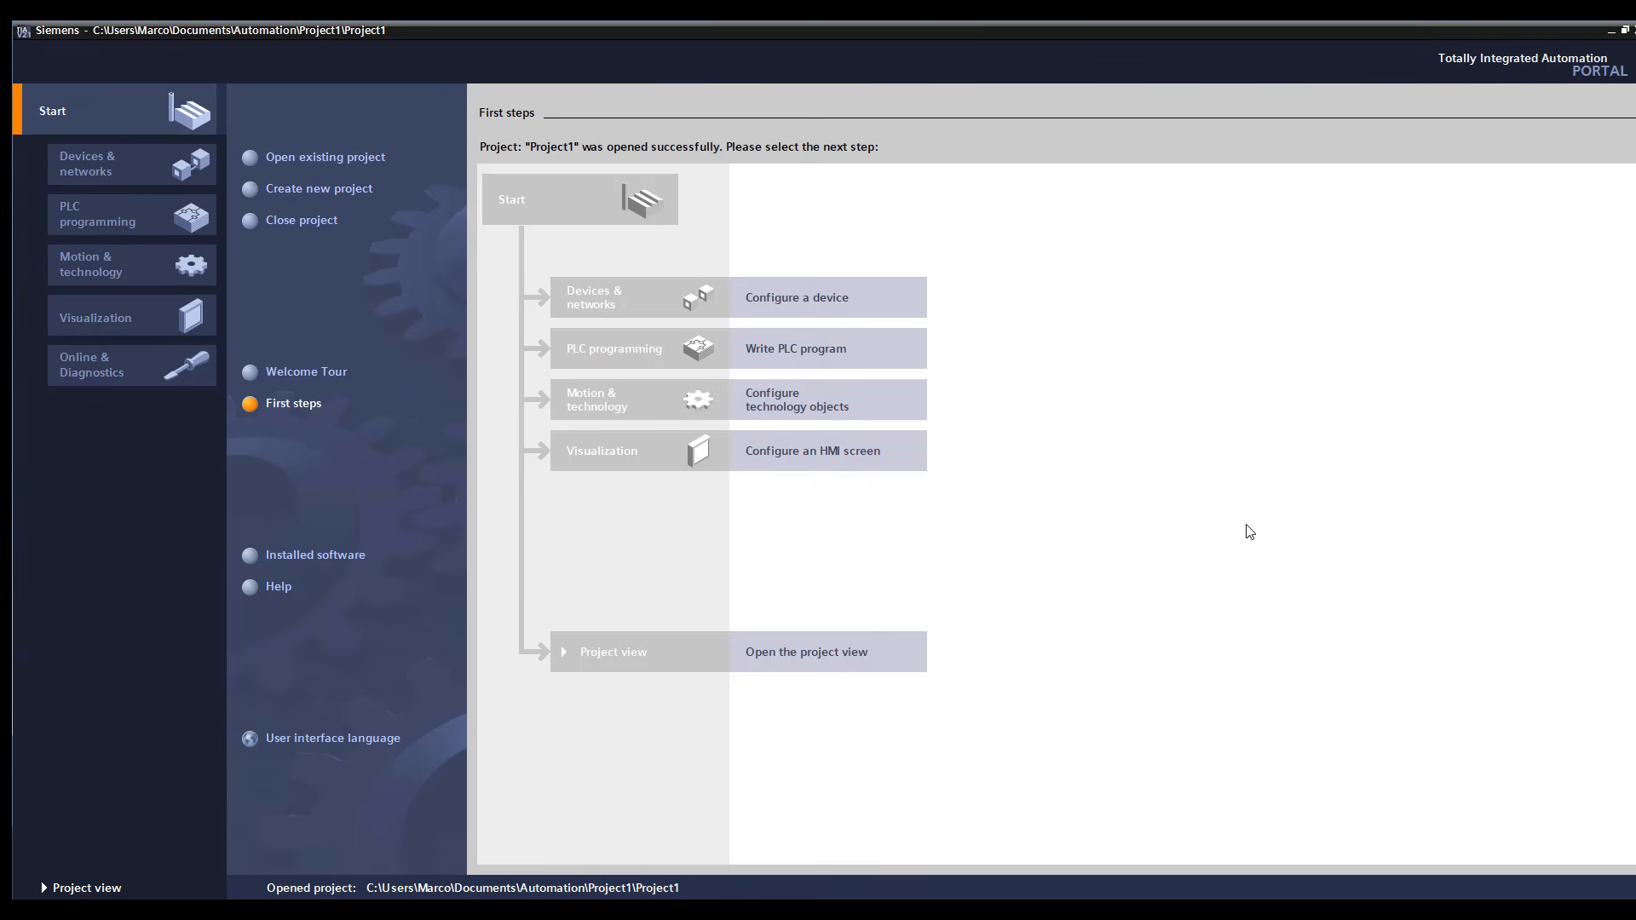
{"action": "left_click", "coordinate": [99, 885]}
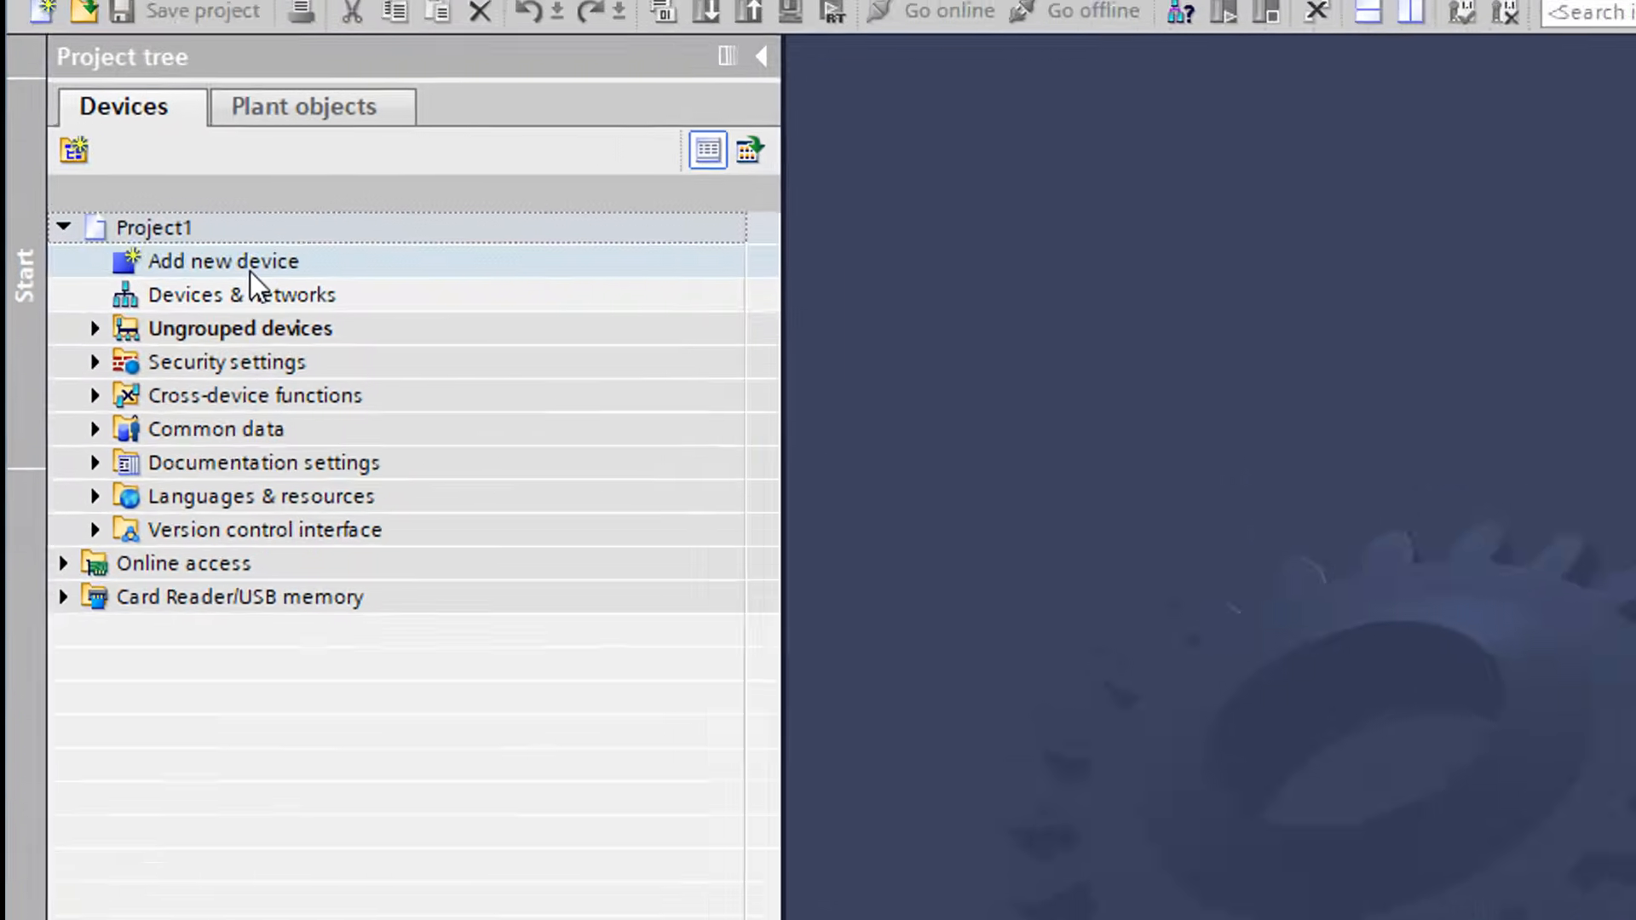
Start adding a new device to Project1 and expand CPU 1217C DC/DC/DC among the SIMATIC S7-1200 controllers
{"action": "left_click", "coordinate": [129, 197]}
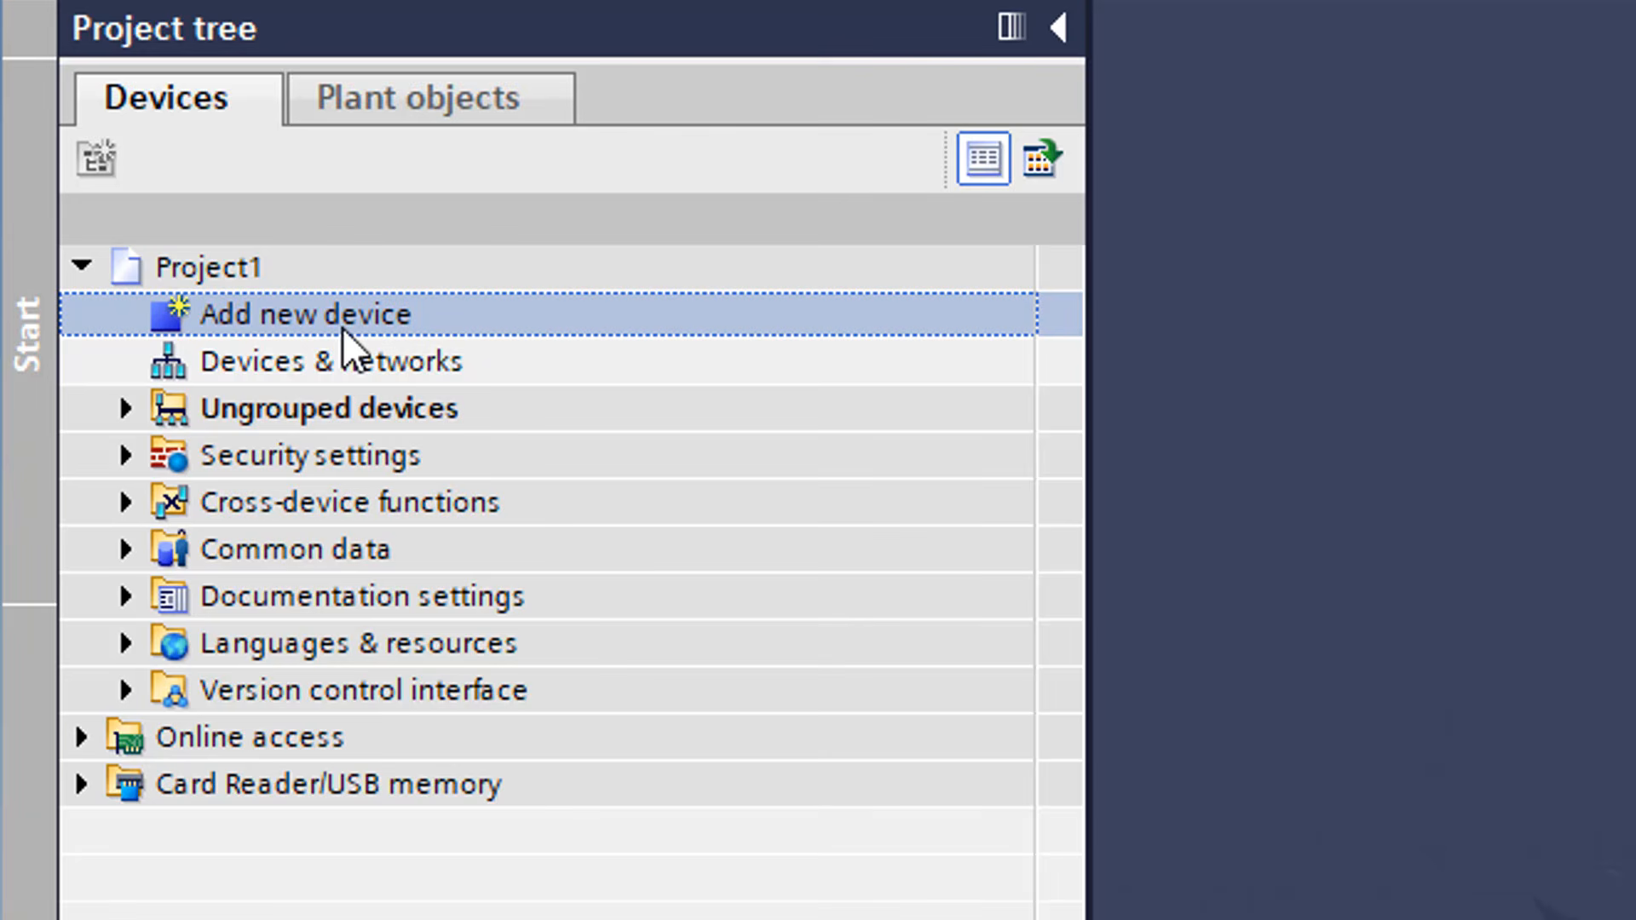
{"action": "double_click", "coordinate": [343, 329]}
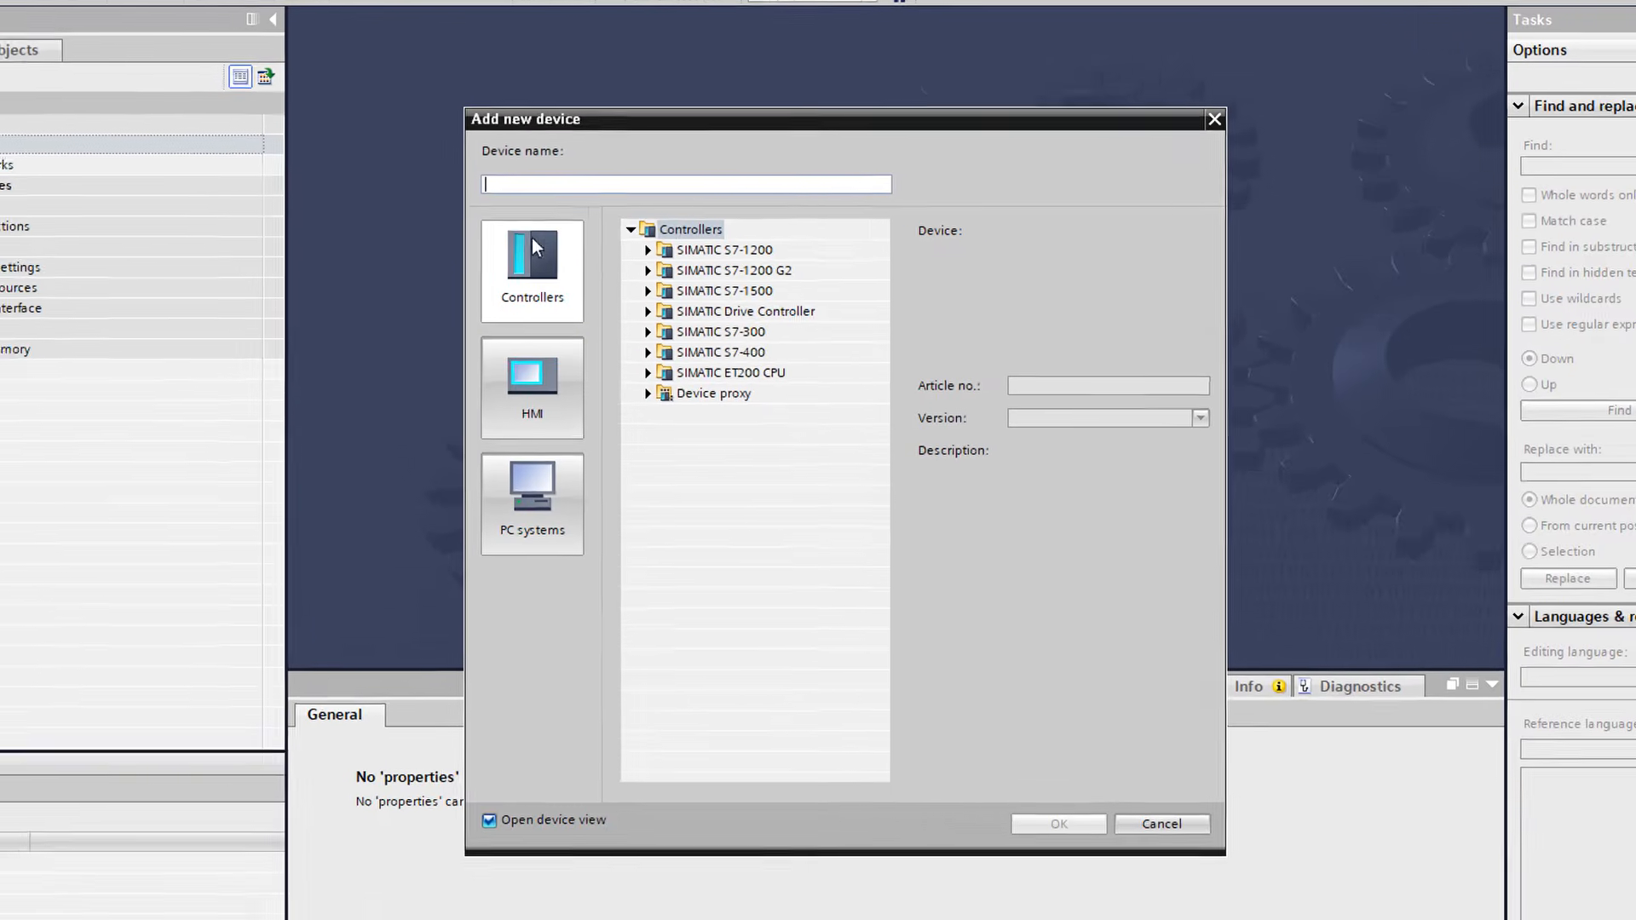
{"action": "left_click", "coordinate": [649, 250]}
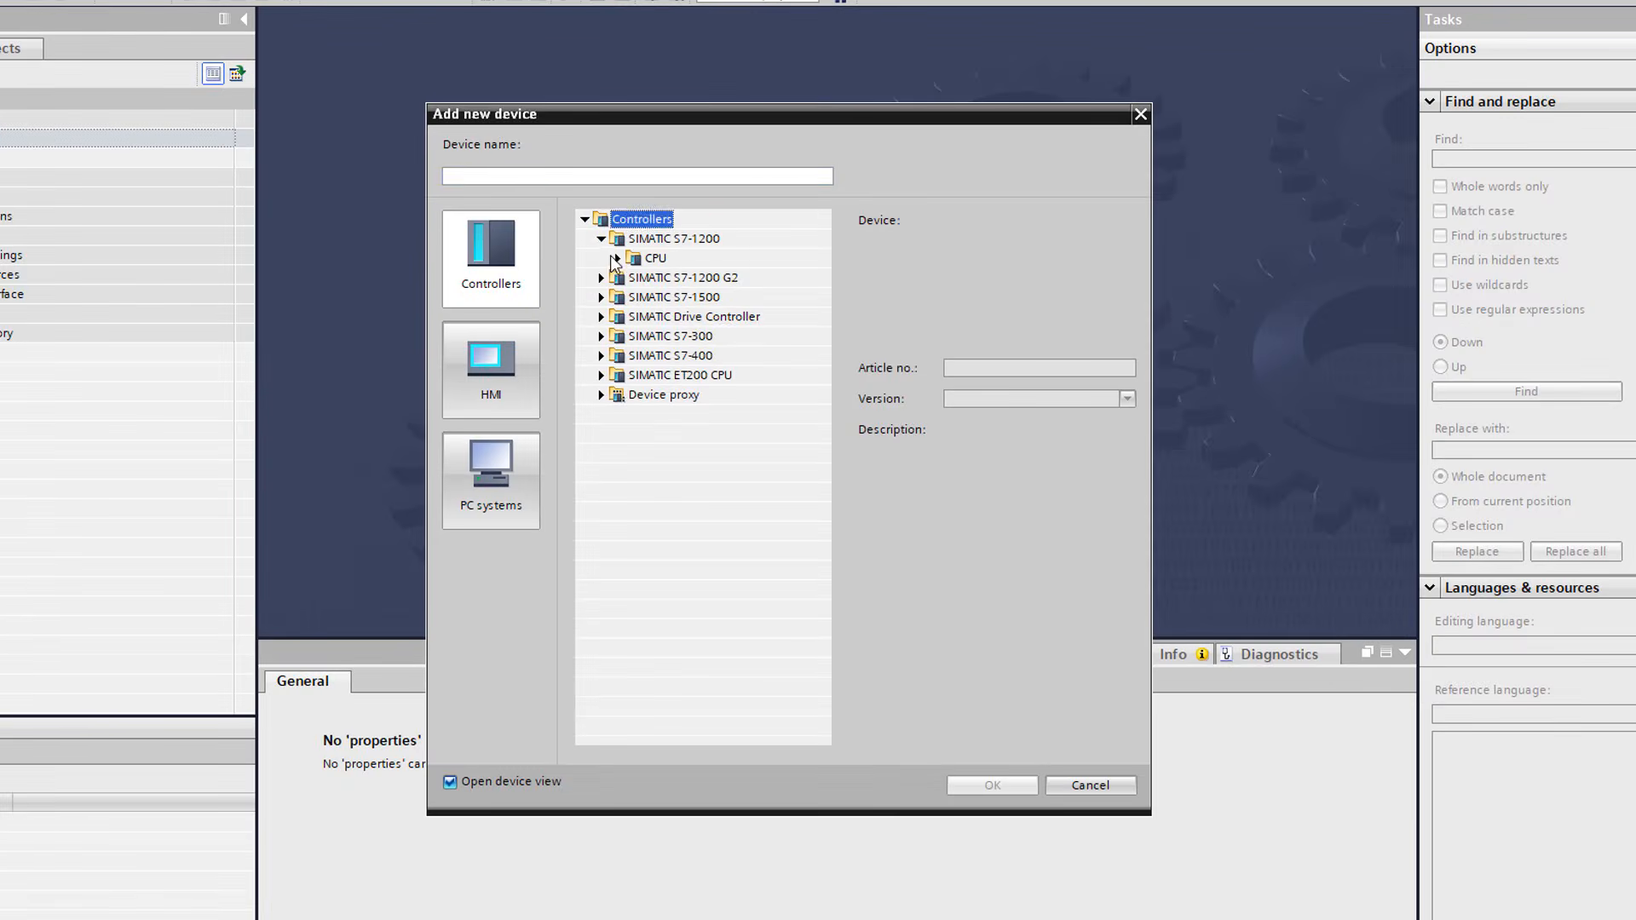
{"action": "left_click", "coordinate": [615, 258]}
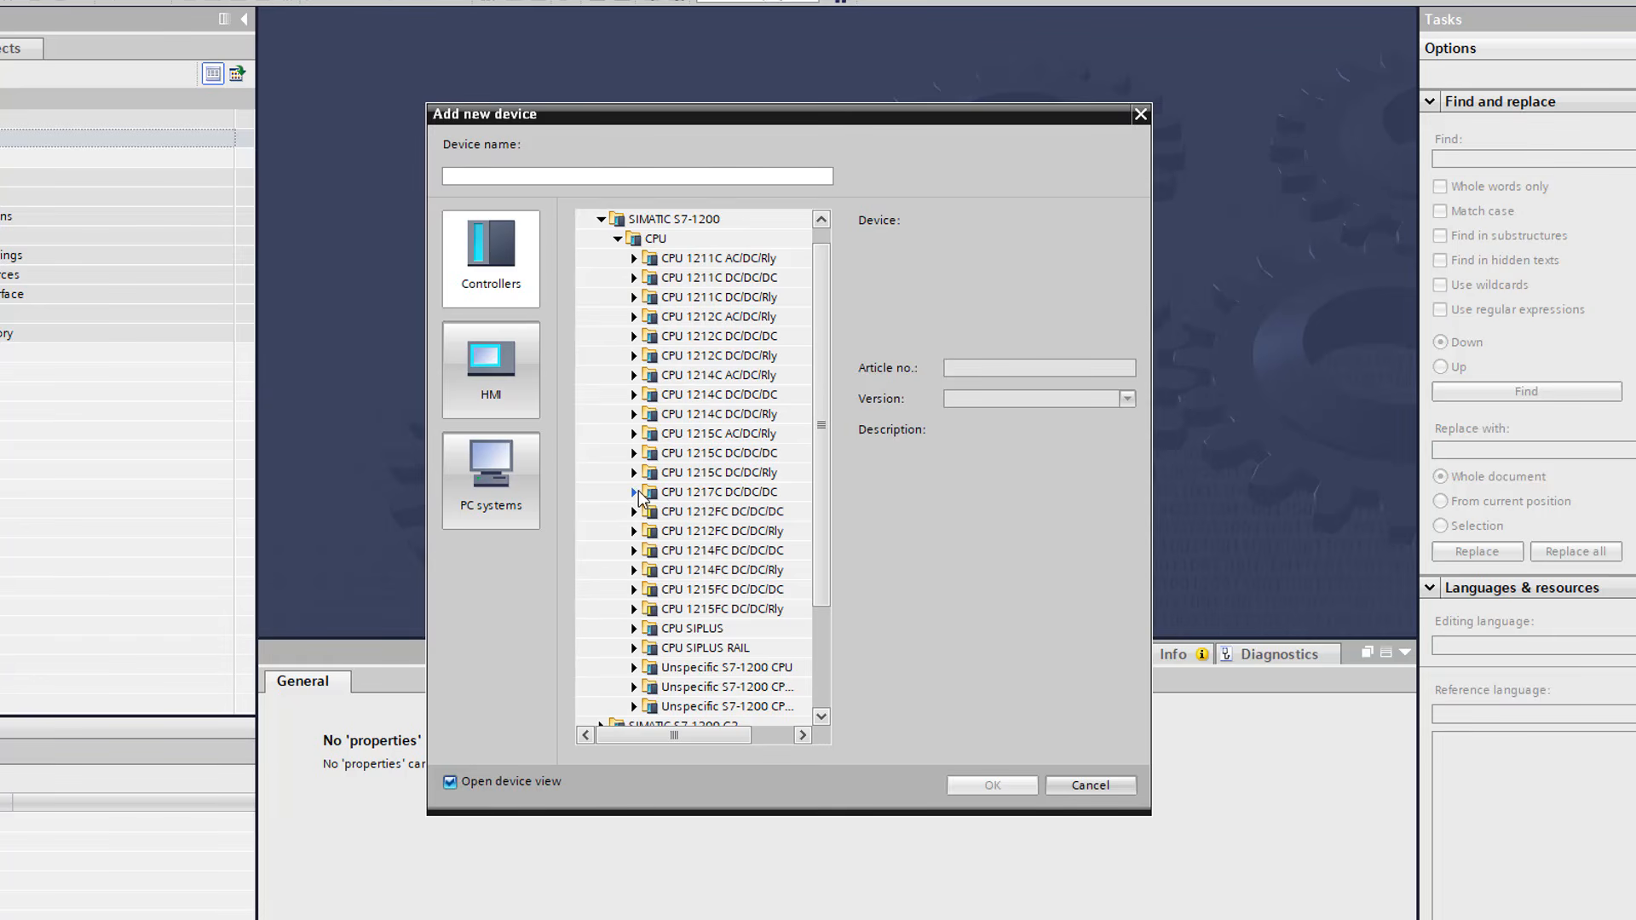
{"action": "left_click", "coordinate": [636, 492]}
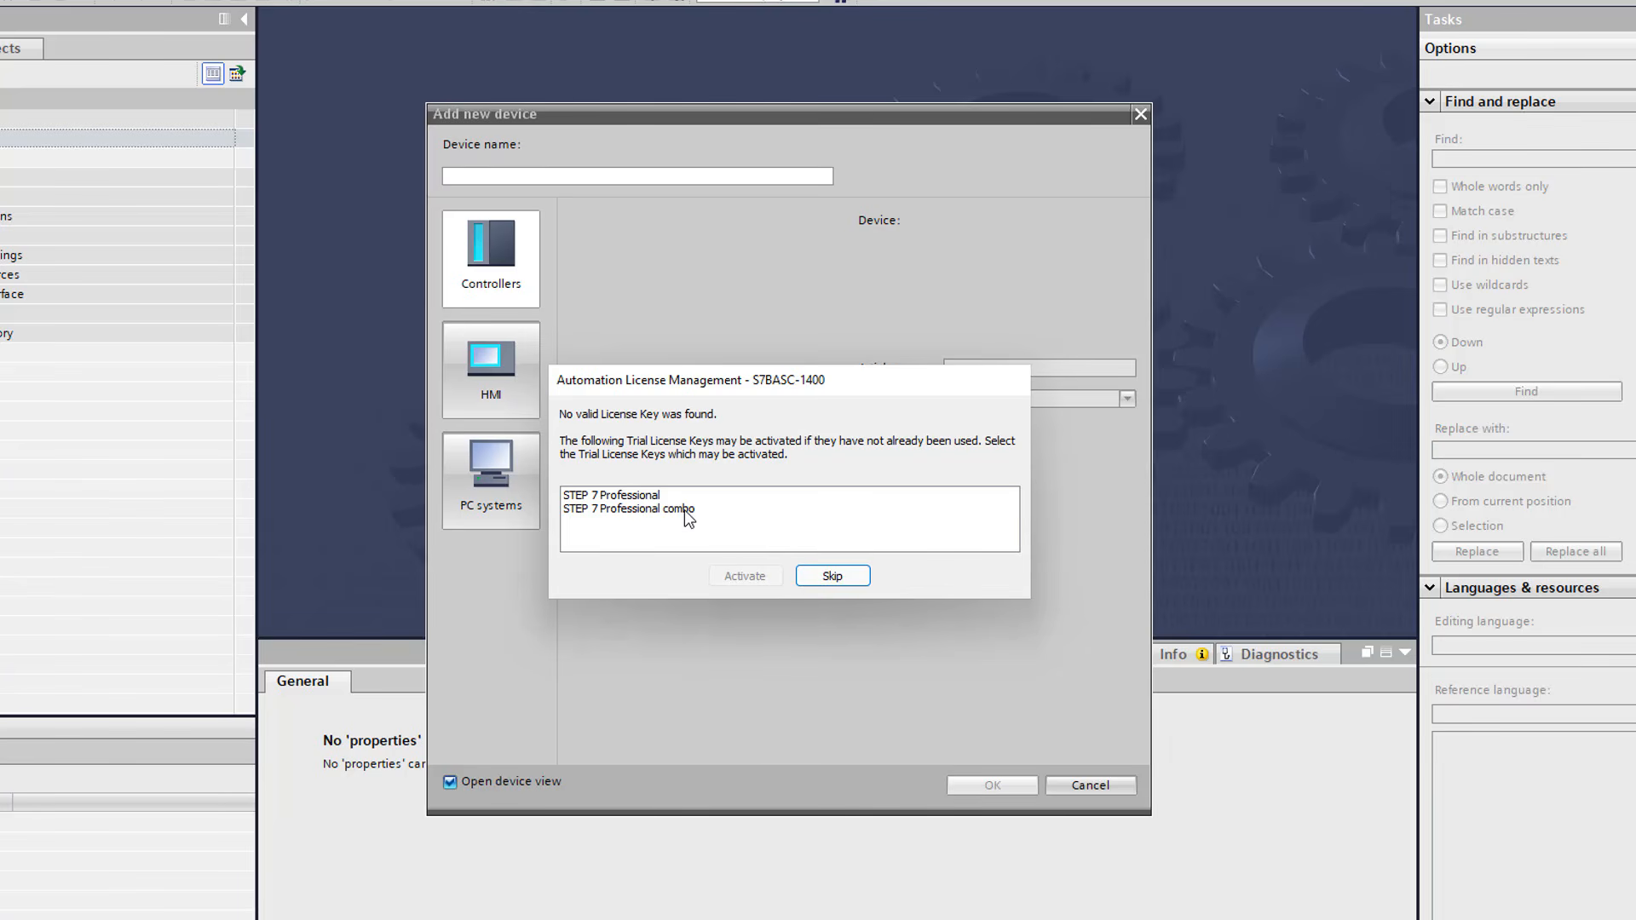
Activate the STEP 7 Professional trial license and add the CPU 1217C DC/DC/DC with article number 6ES7 217-1AG40-0XB0 to the project
{"action": "left_click", "coordinate": [683, 498]}
{"action": "left_click", "coordinate": [763, 583]}
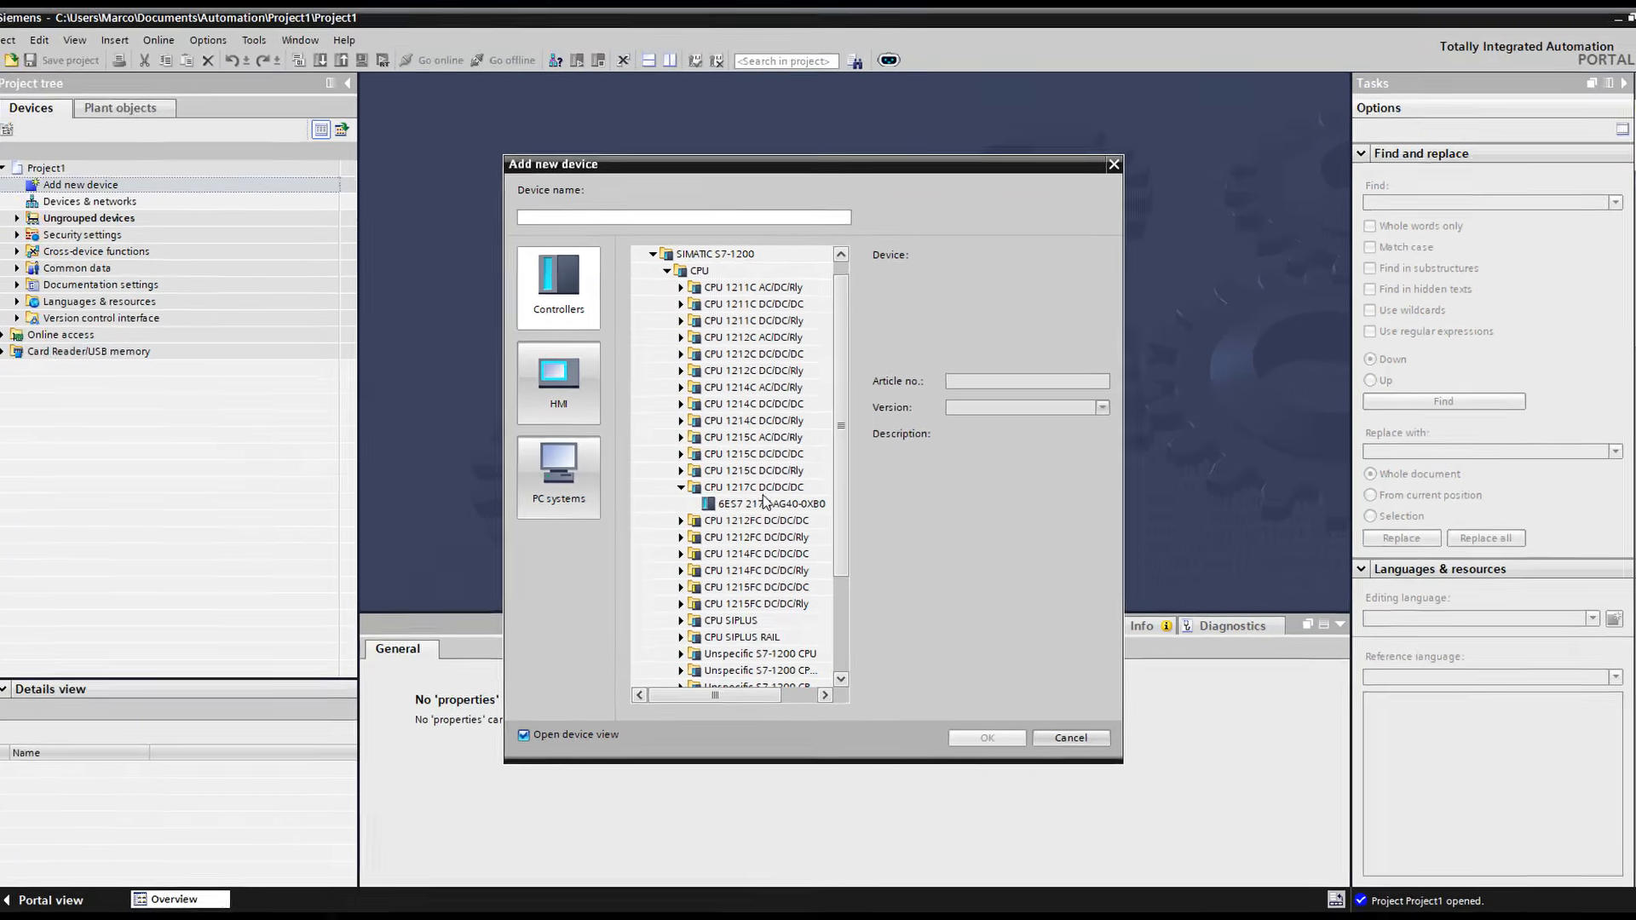
{"action": "left_click", "coordinate": [733, 512]}
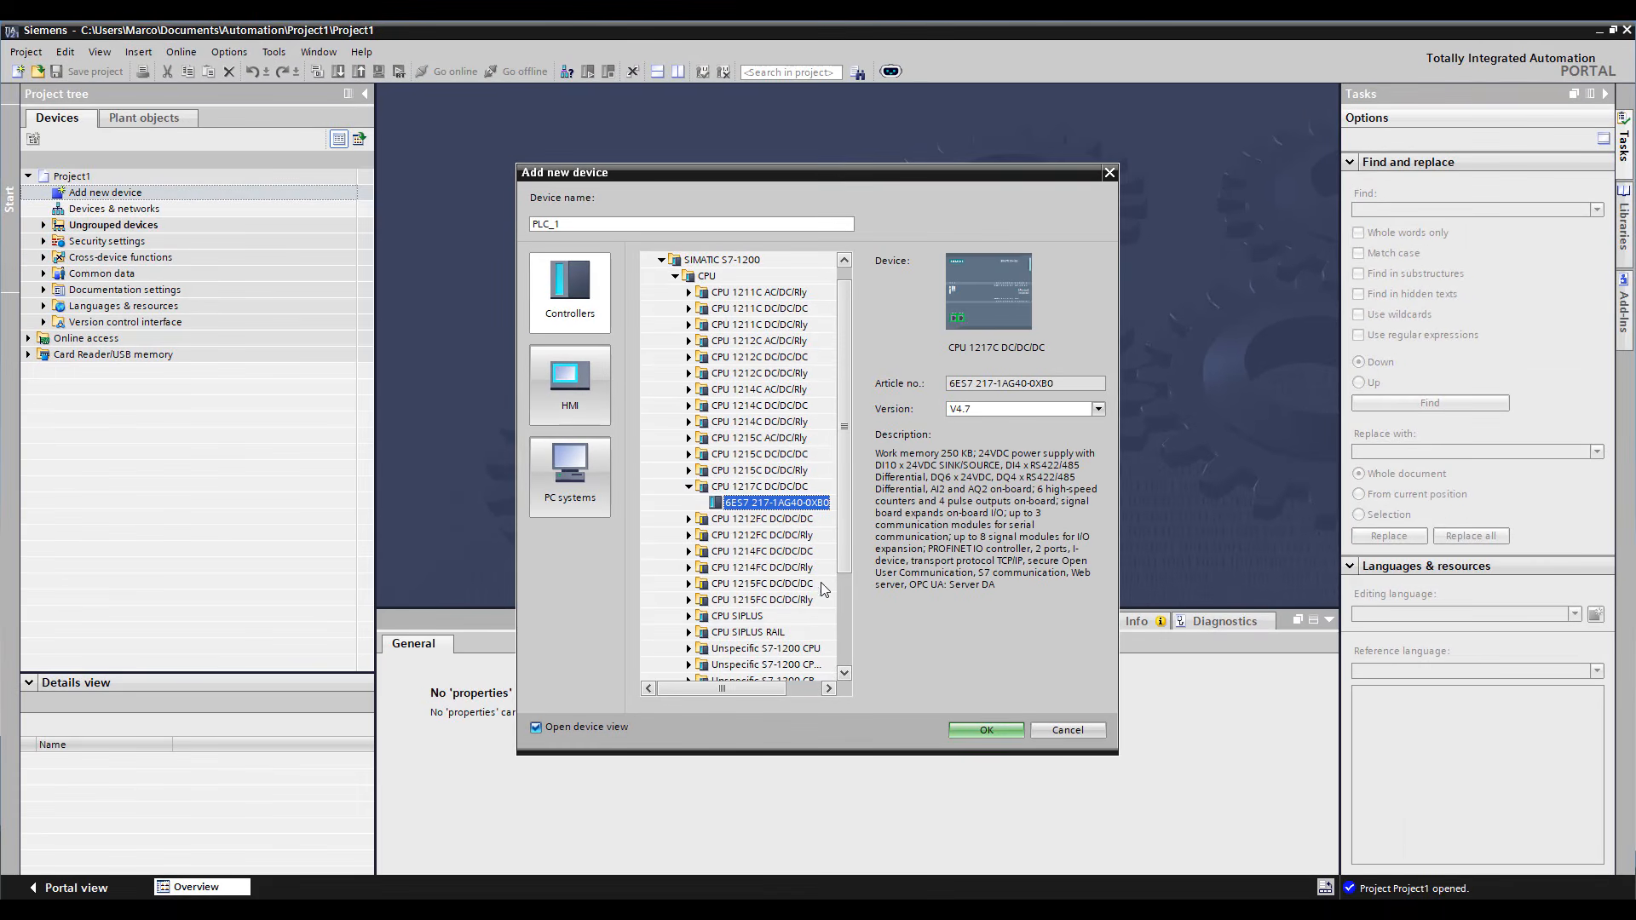
{"action": "left_click", "coordinate": [982, 730]}
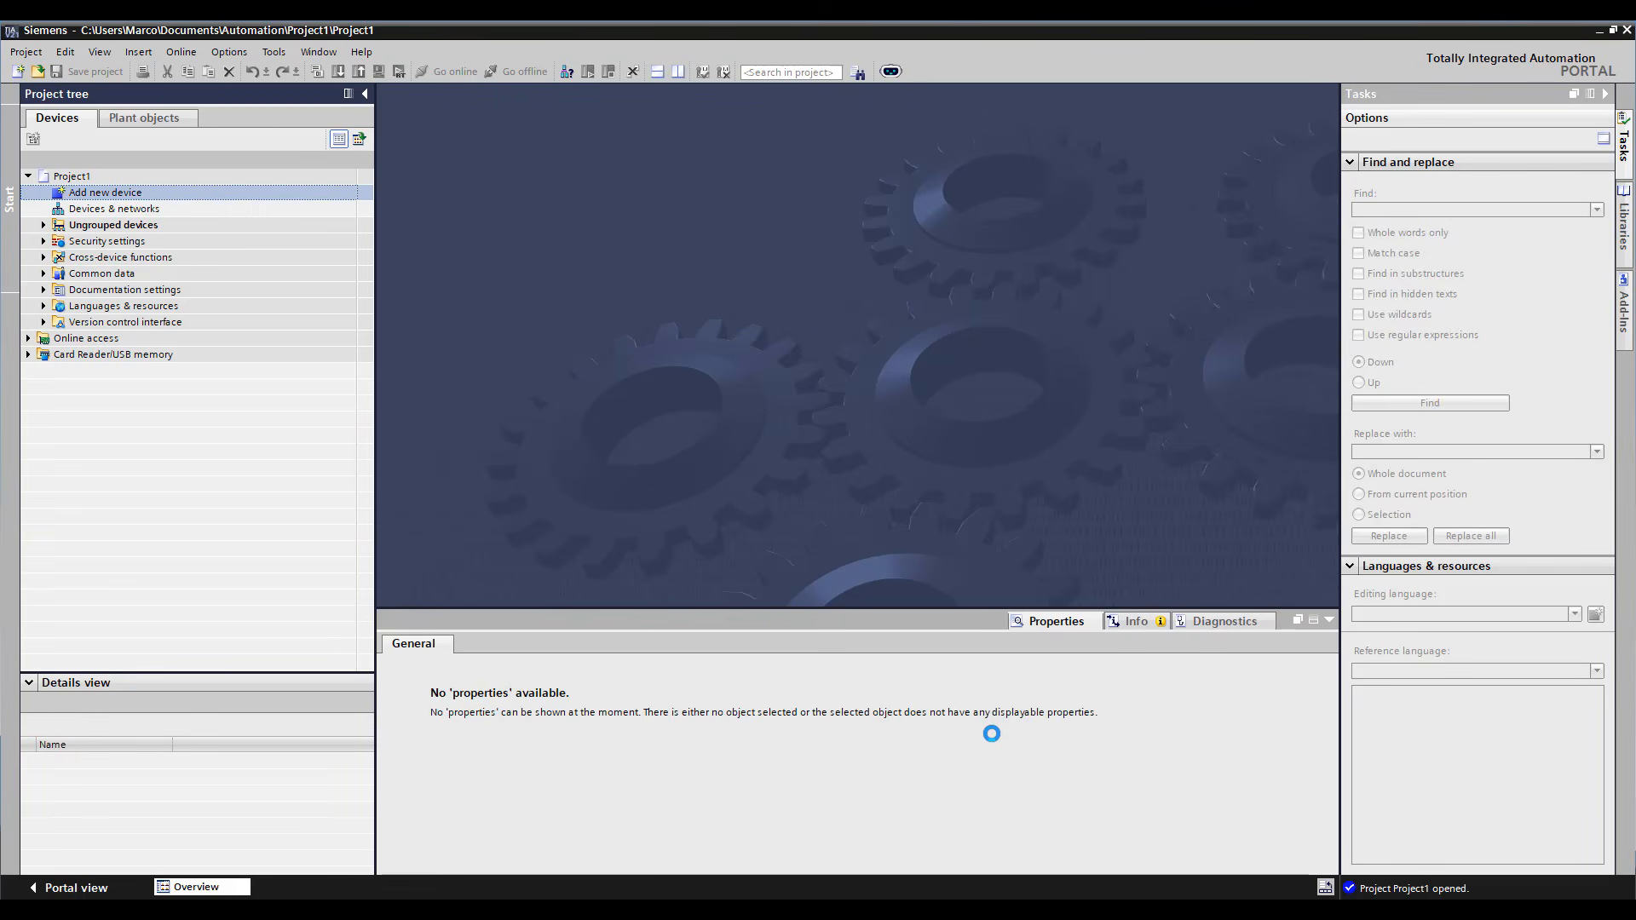